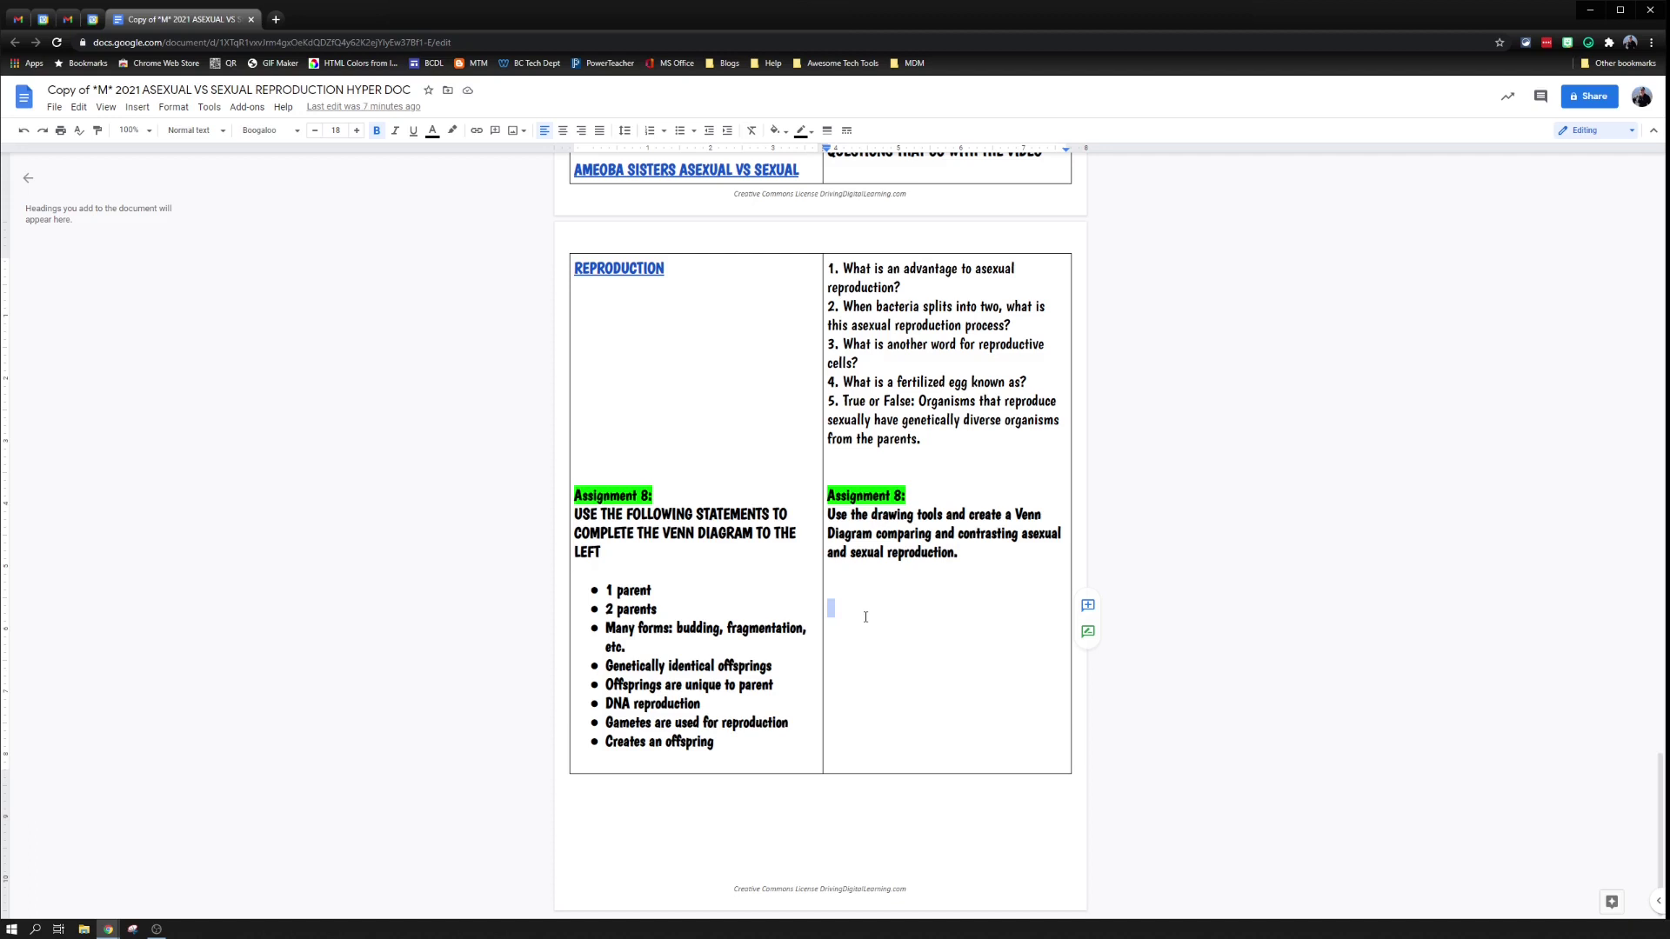
Insert a new drawing in the blank area below the Assignment 8 Venn diagram instructions
click(838, 582)
click(134, 107)
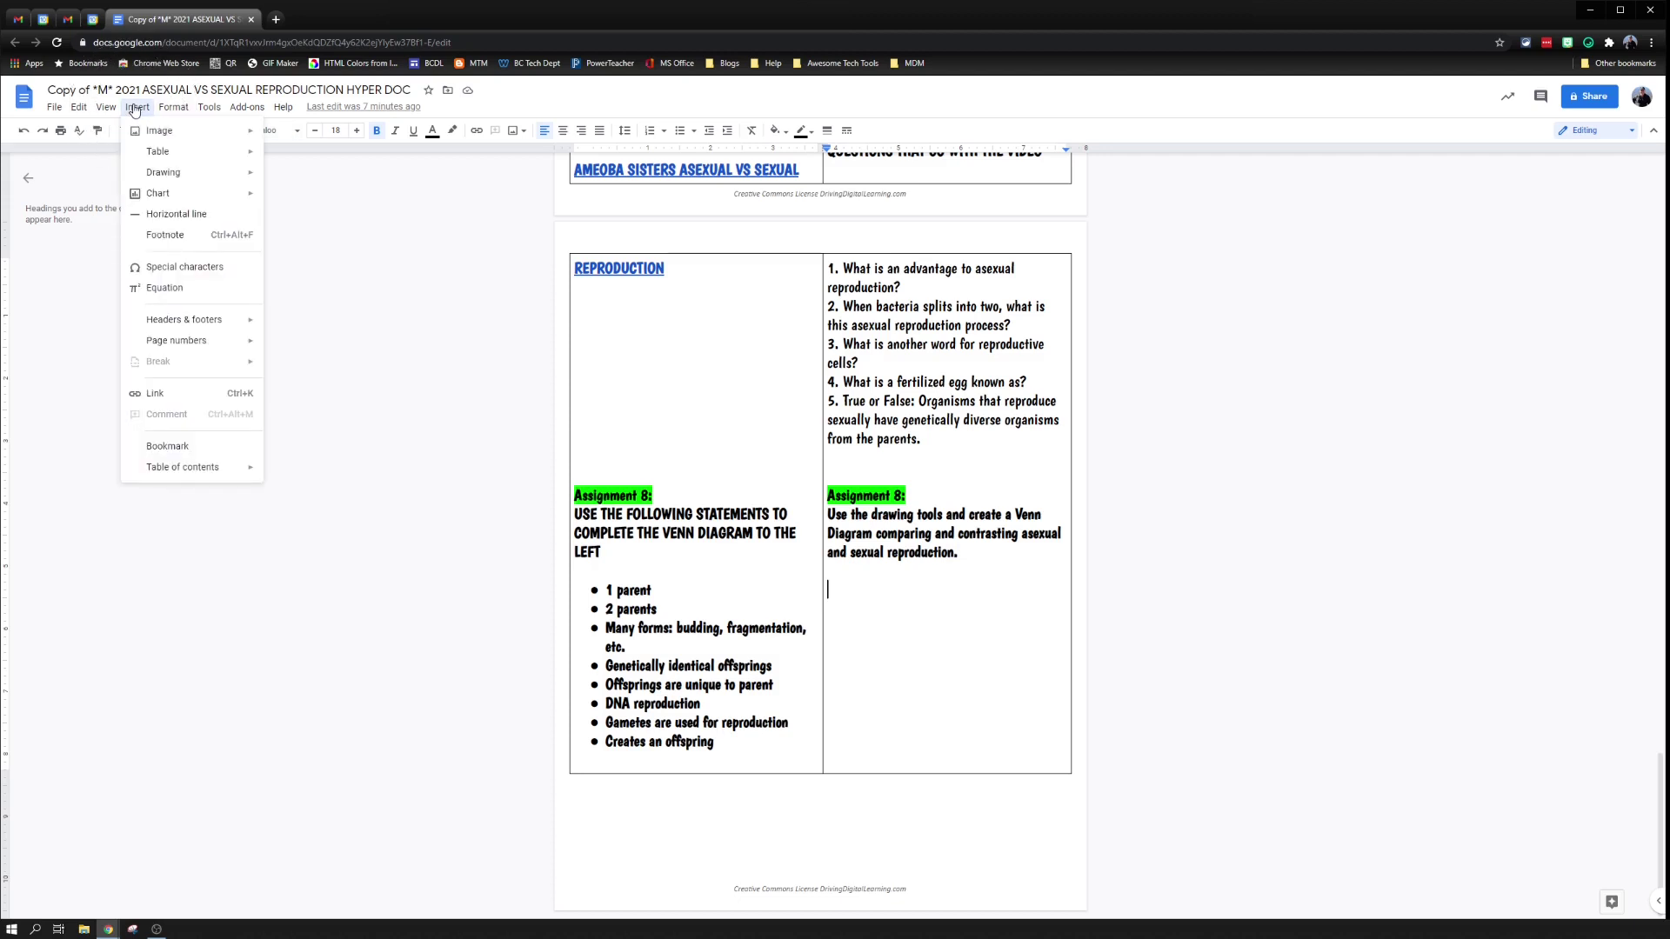
mouse_move(182, 182)
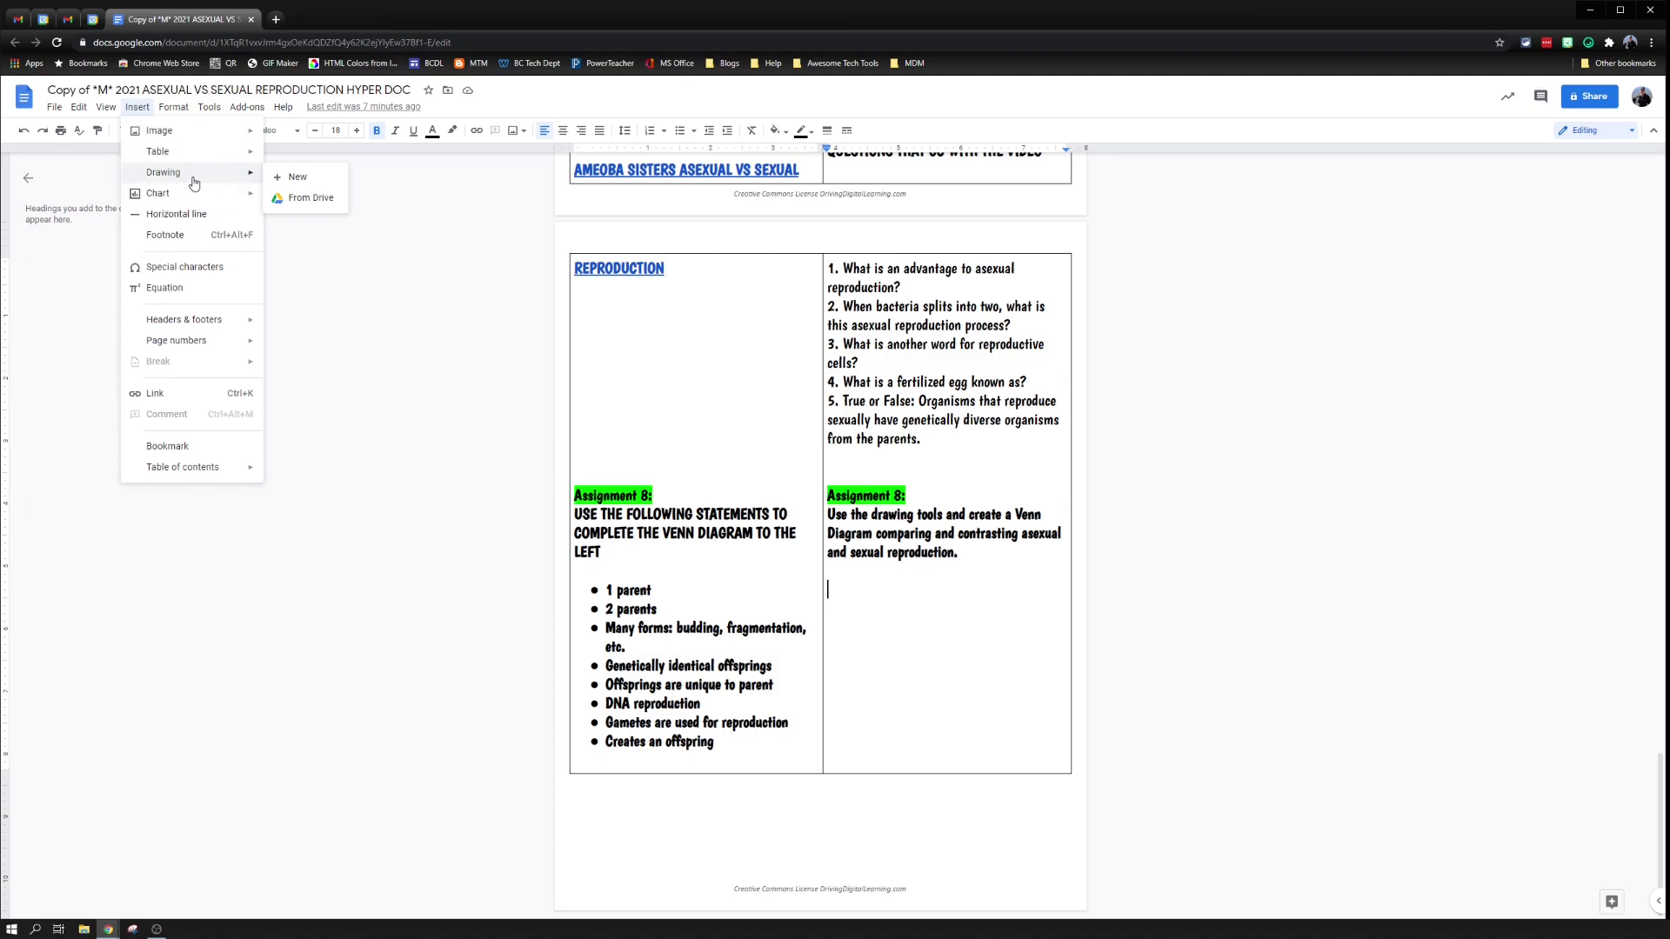
click(299, 177)
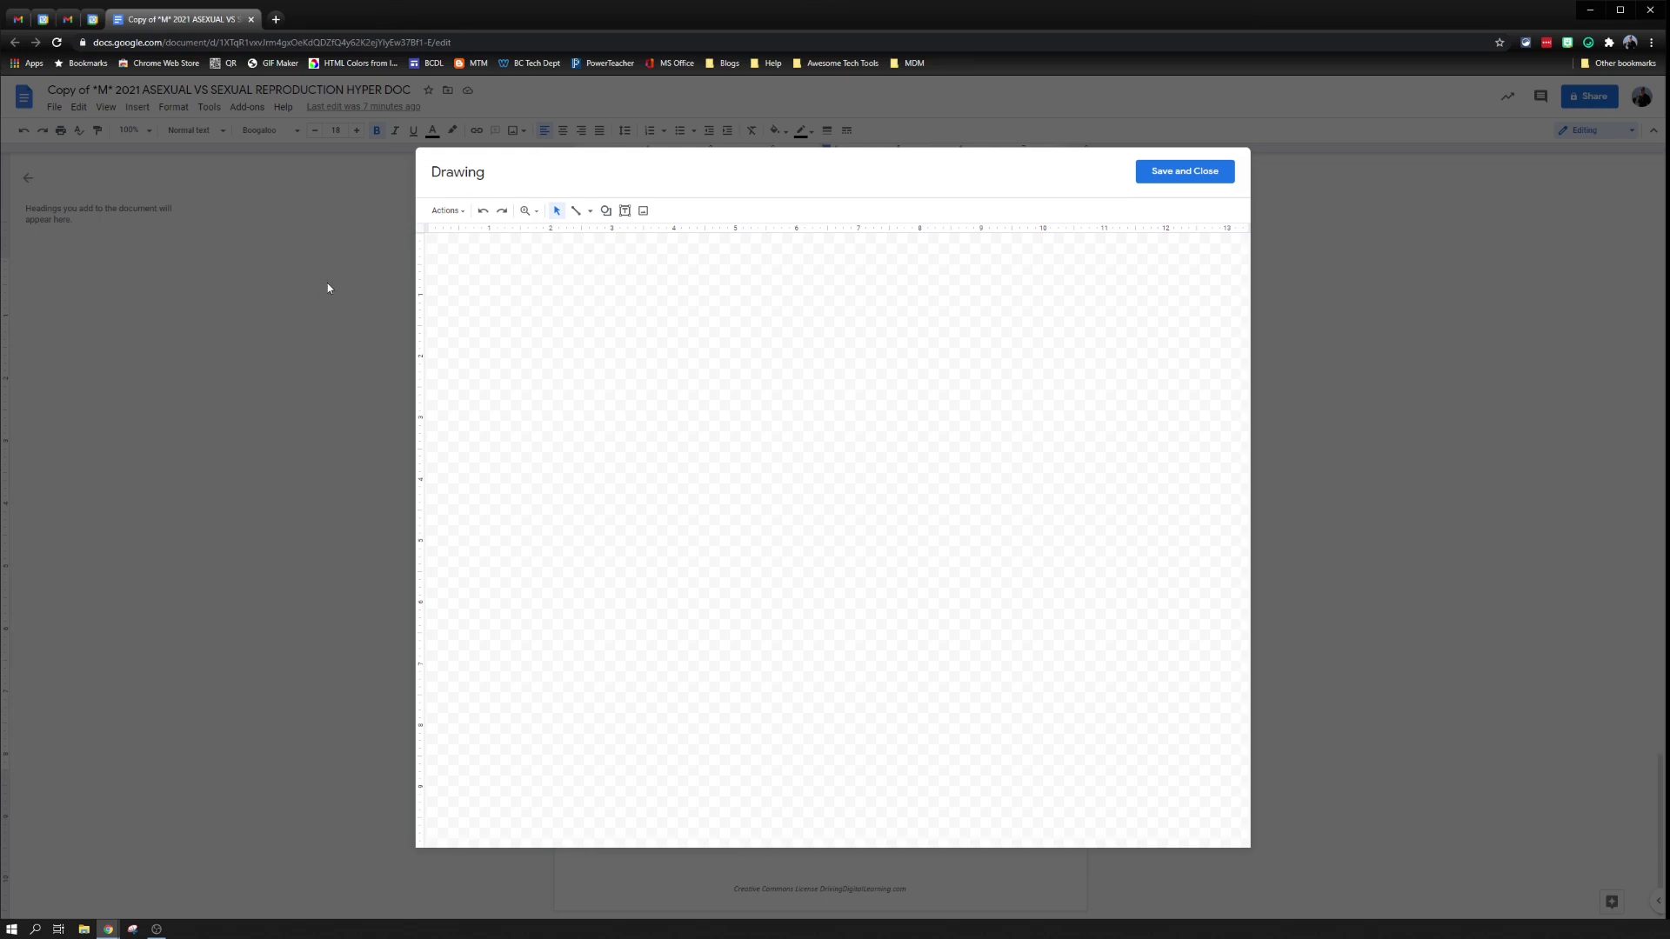
Draw a large circle, duplicate it, and place the two circles side by side so they partly overlap
click(607, 211)
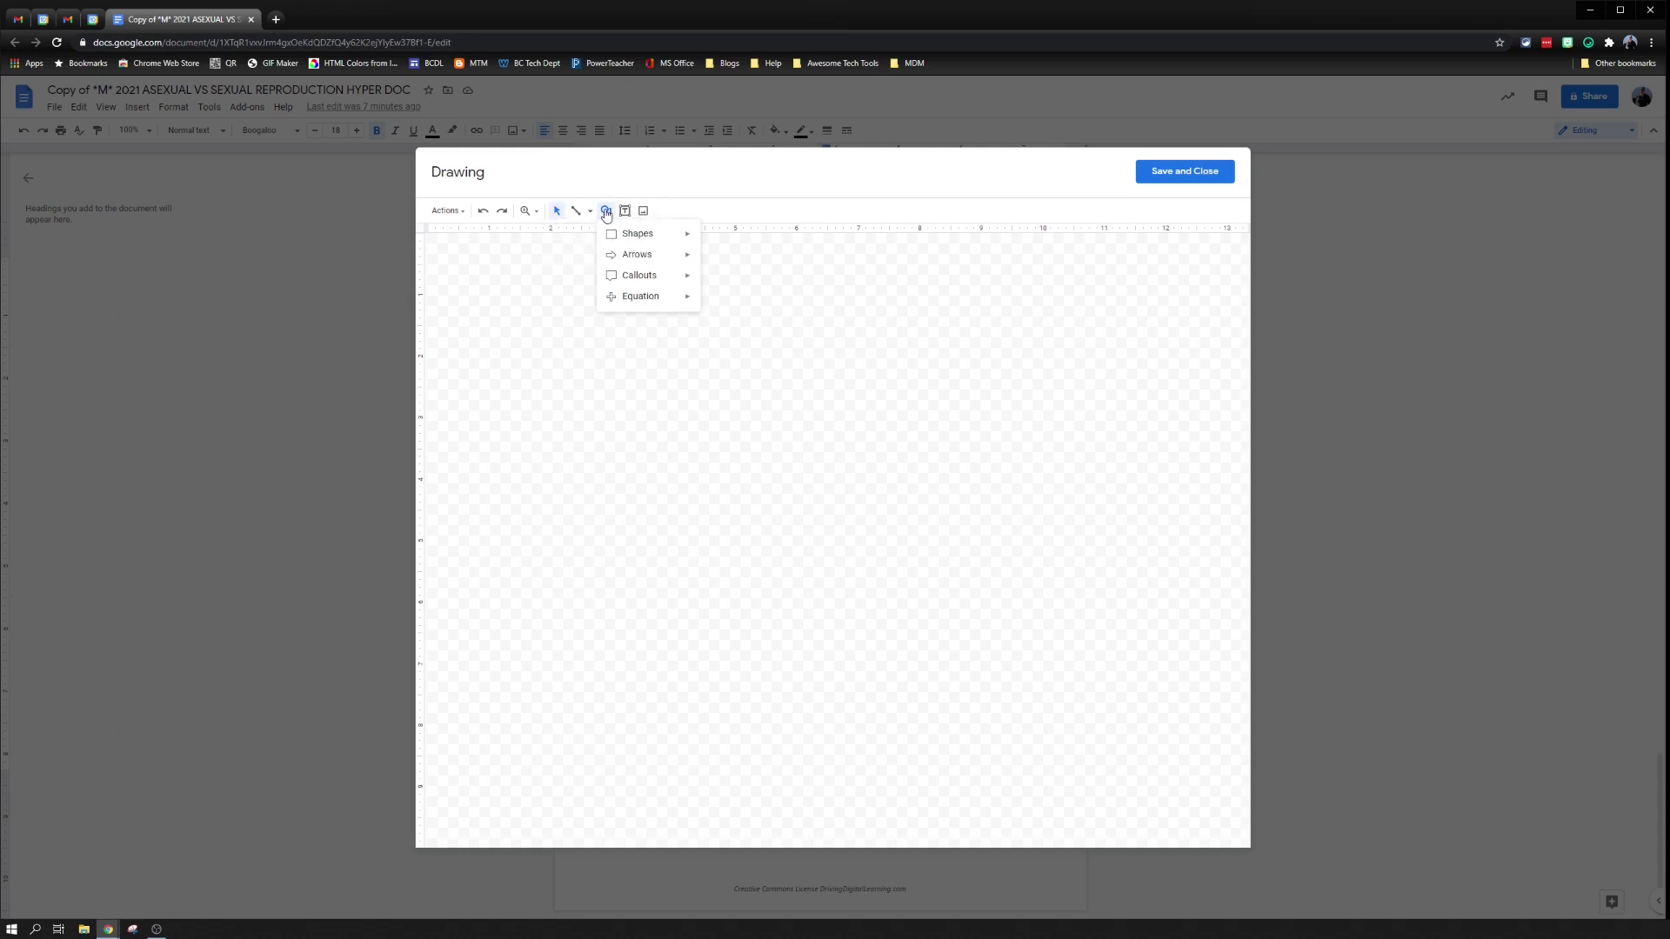
mouse_move(614, 237)
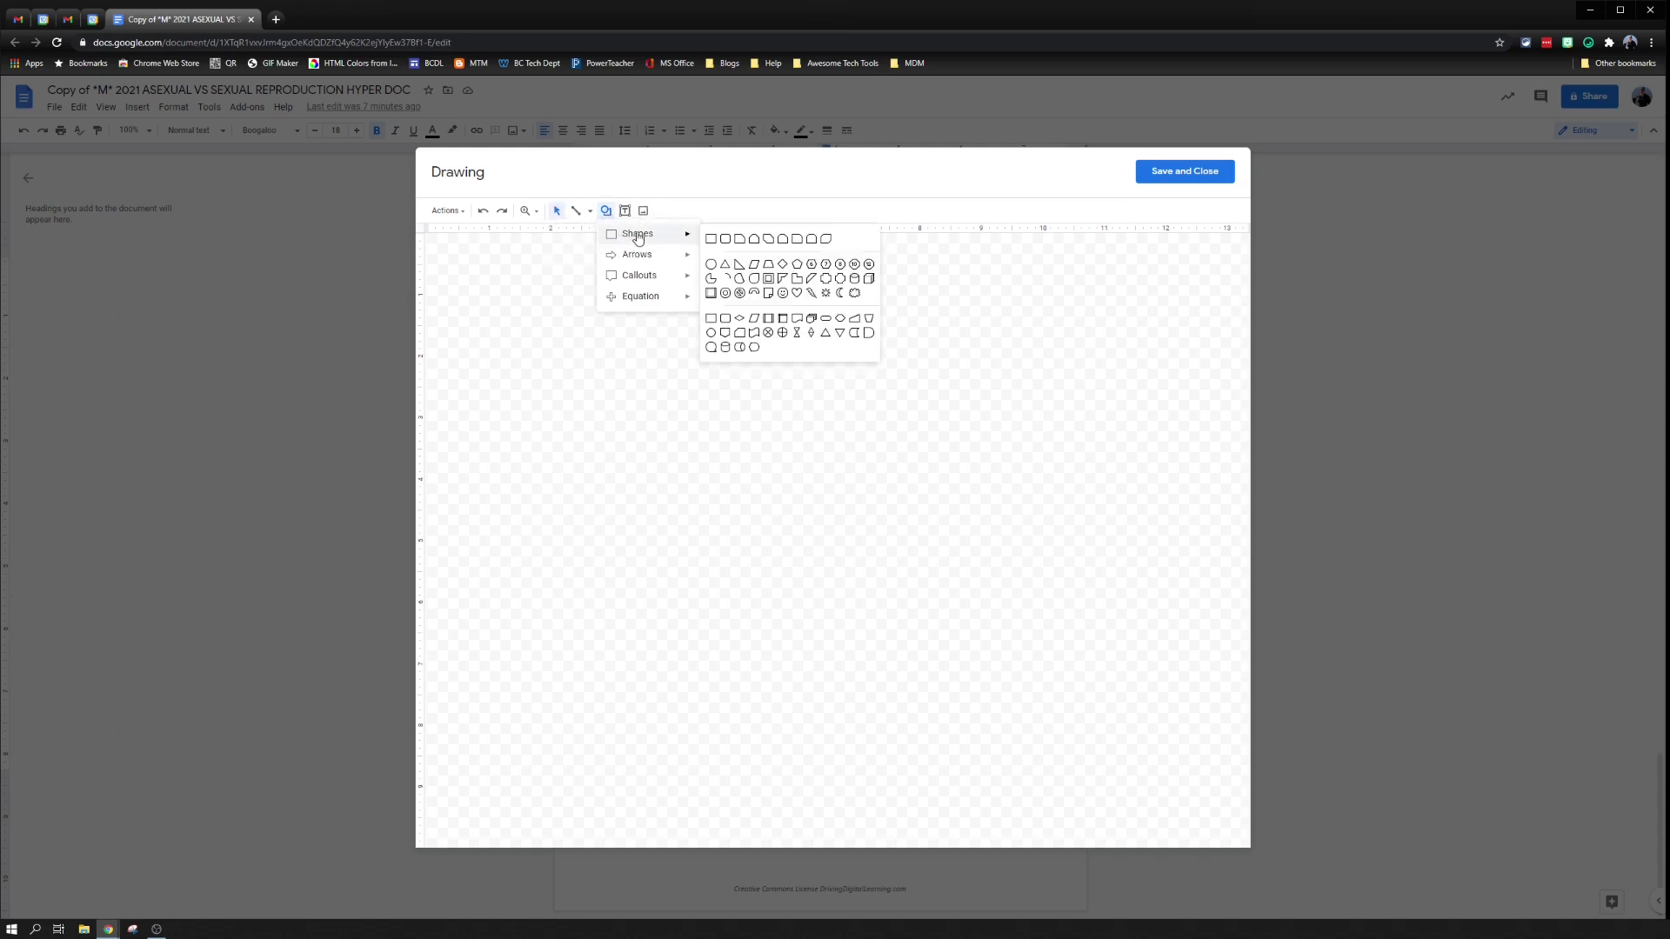
click(709, 264)
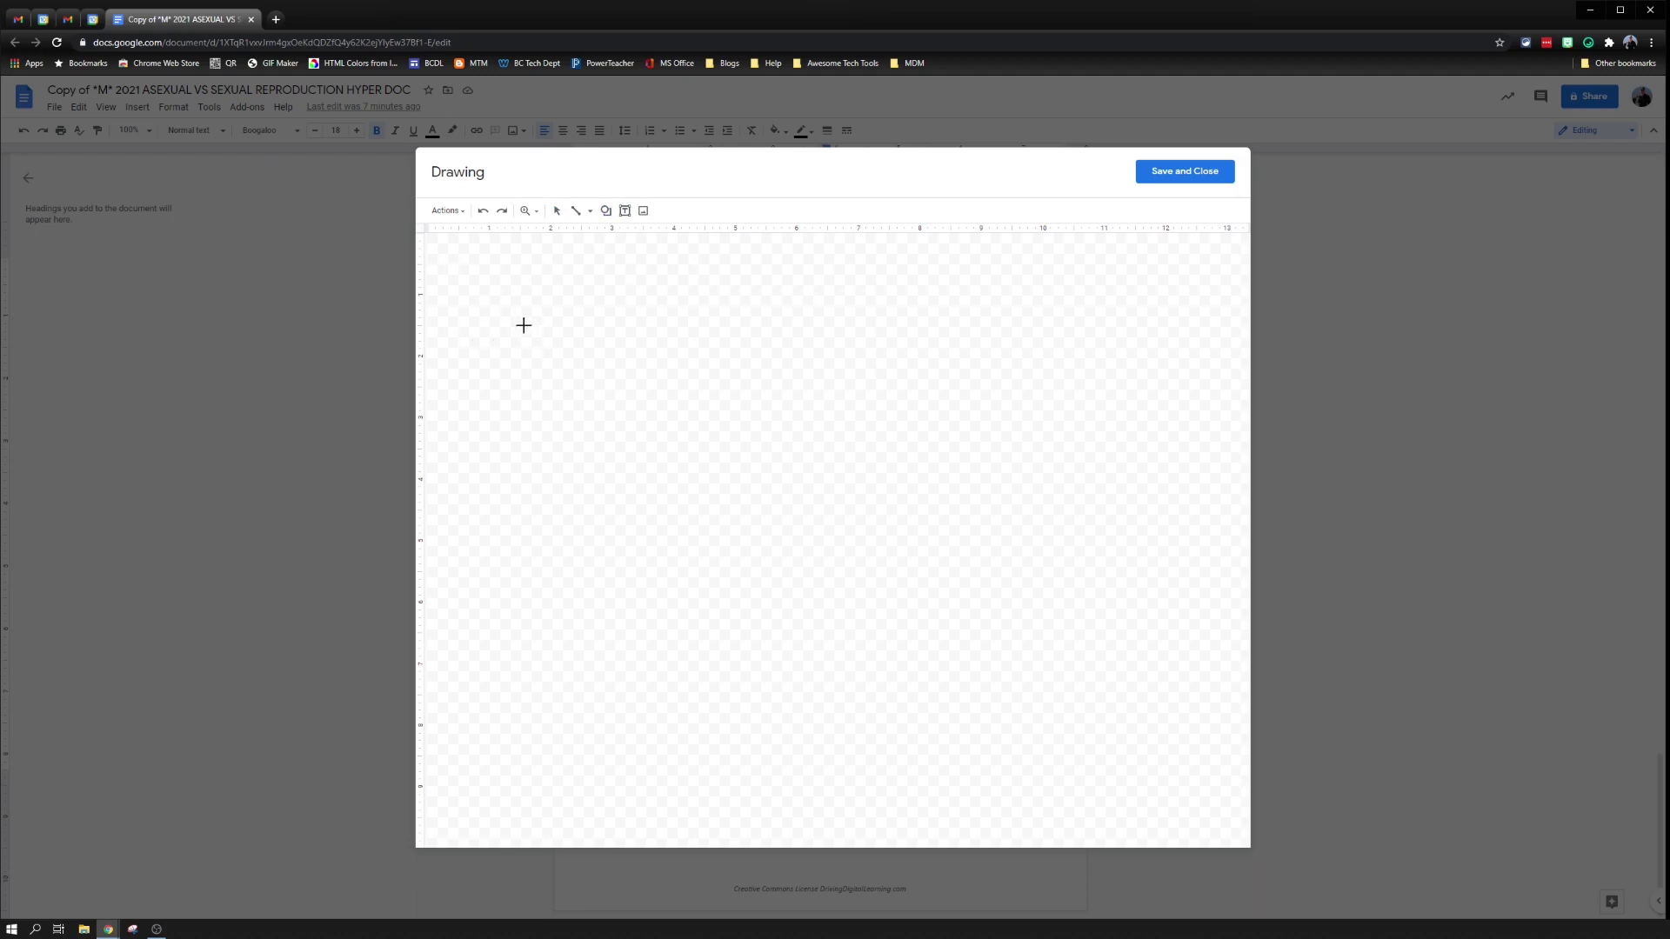
mouse_move(459, 260)
mouse_down()
mouse_move(519, 350)
mouse_move(831, 555)
mouse_move(764, 468)
mouse_move(995, 618)
mouse_move(775, 529)
mouse_move(943, 619)
mouse_move(880, 608)
mouse_move(921, 416)
mouse_move(853, 321)
mouse_move(1025, 731)
mouse_move(921, 351)
mouse_move(922, 600)
mouse_move(813, 496)
mouse_move(794, 522)
mouse_move(626, 421)
mouse_move(940, 731)
mouse_move(901, 703)
mouse_up()
drag(731, 552, 1003, 560)
key(ctrl+d)
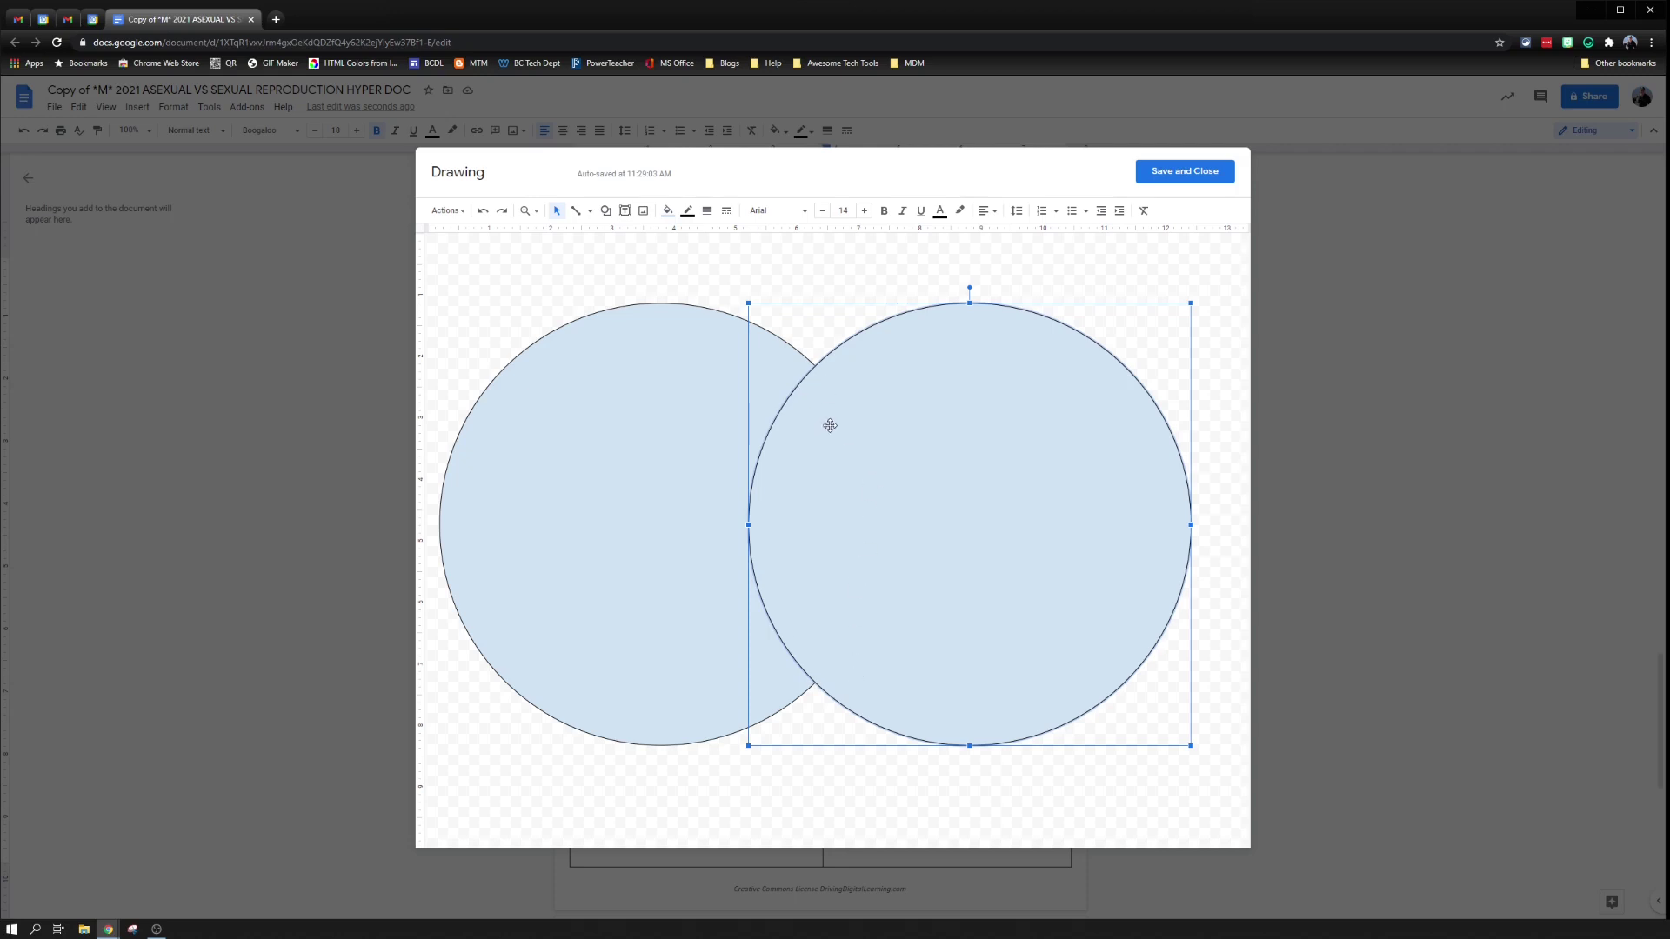
Set the fill of both circles to transparent
click(668, 214)
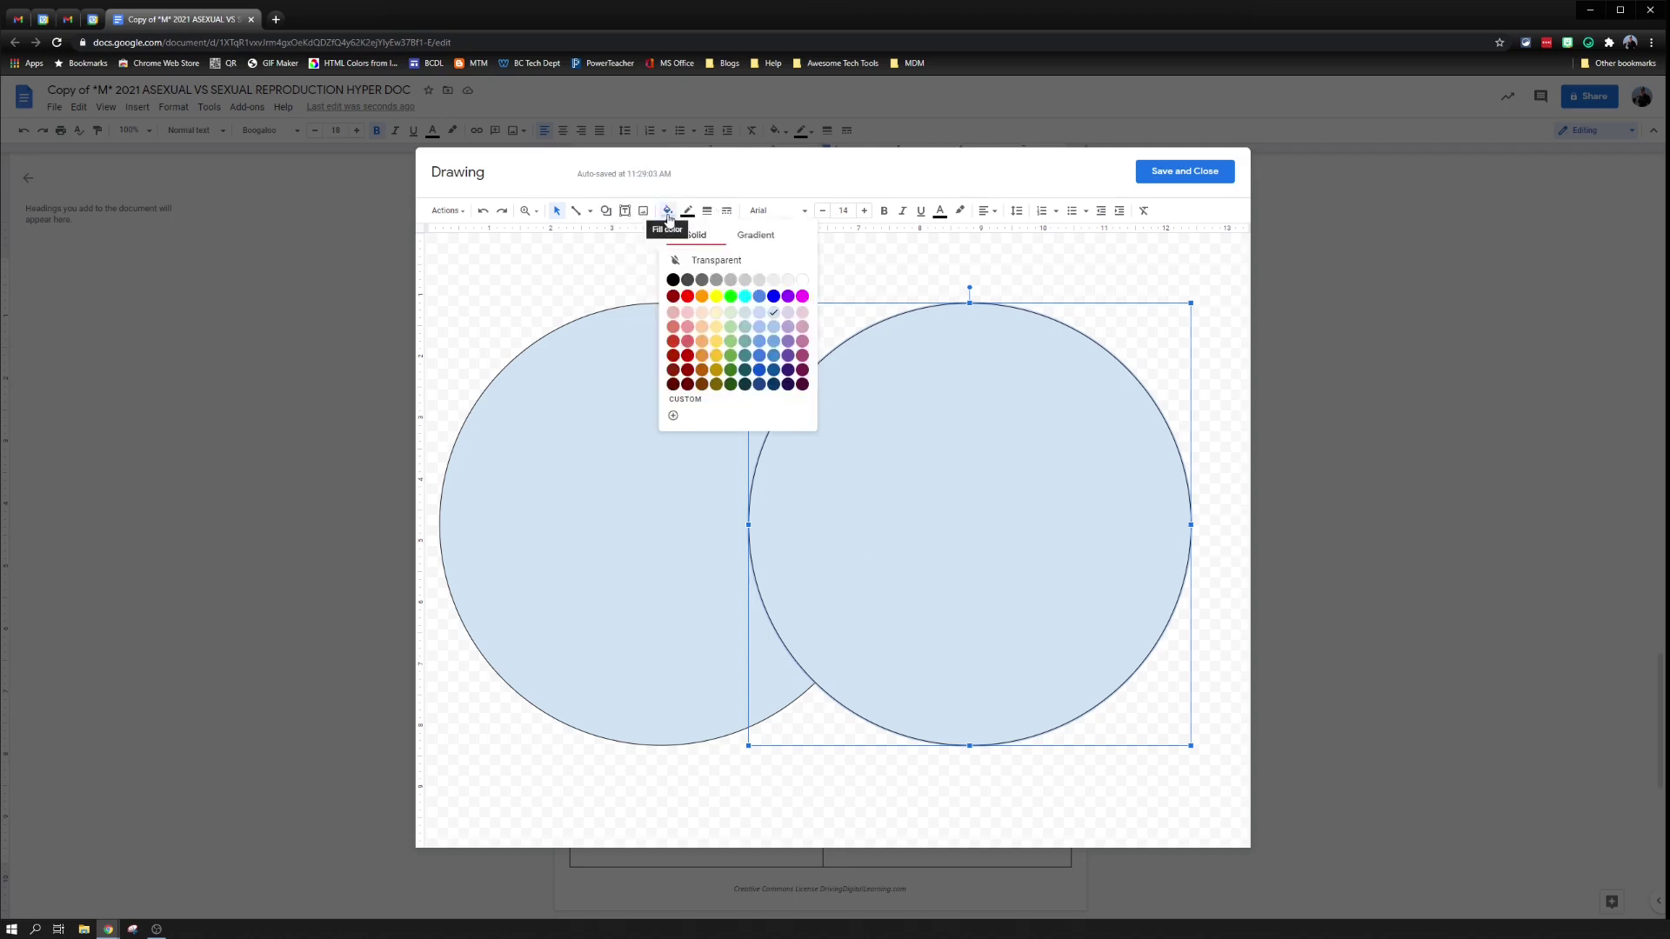
click(687, 260)
click(630, 338)
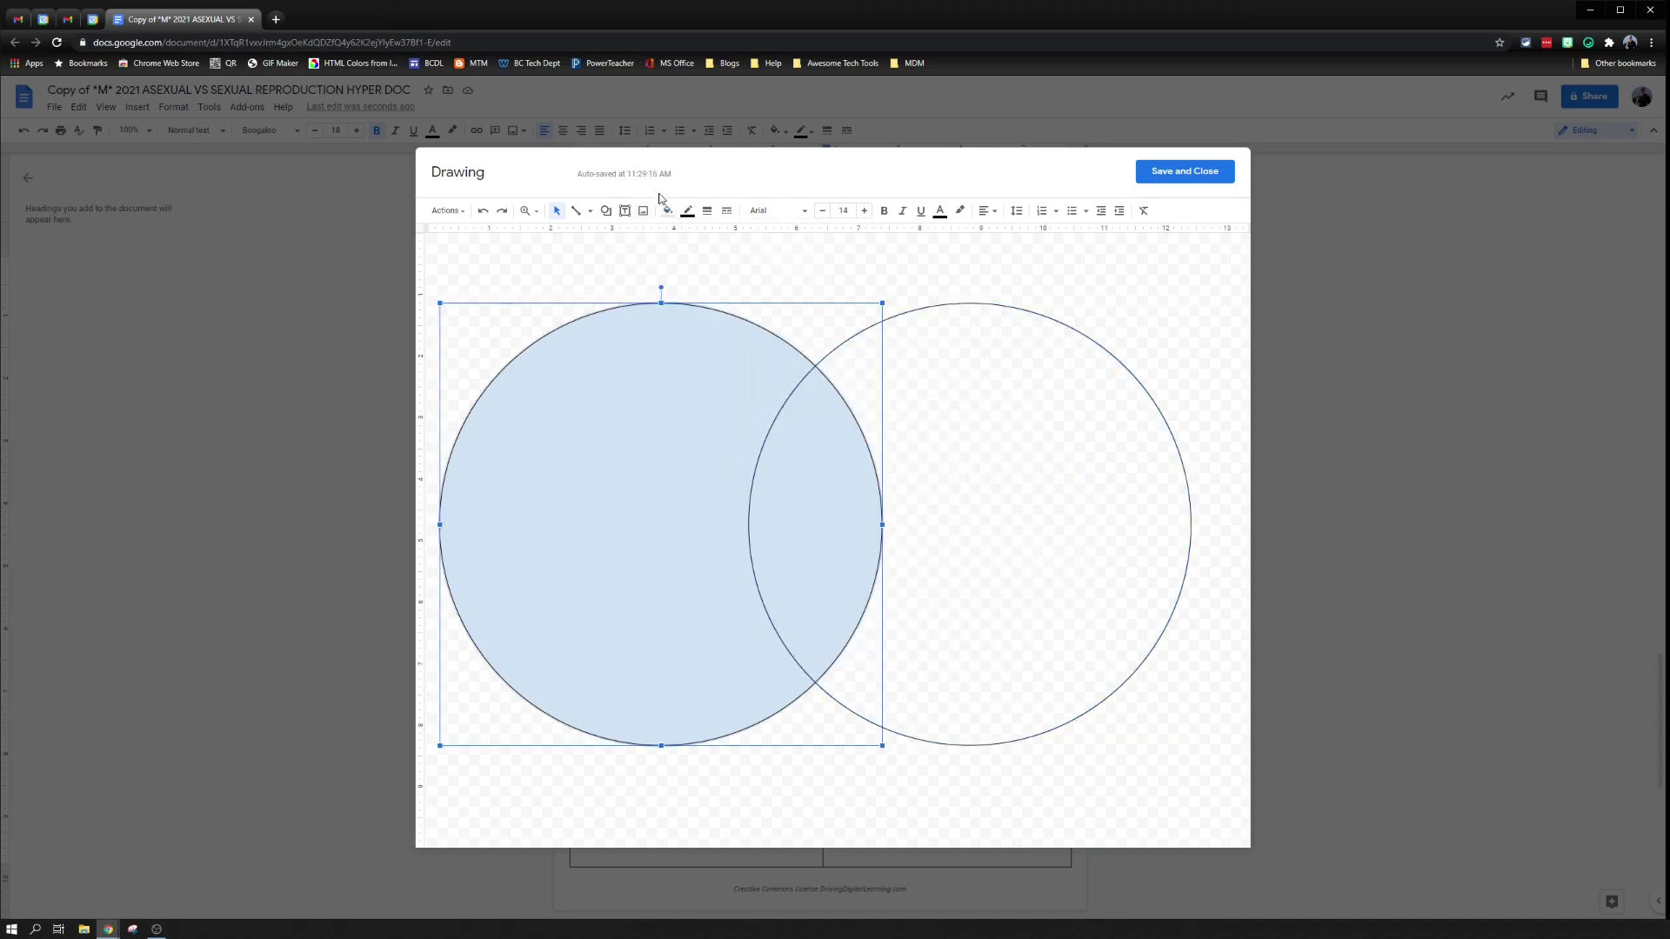
click(667, 211)
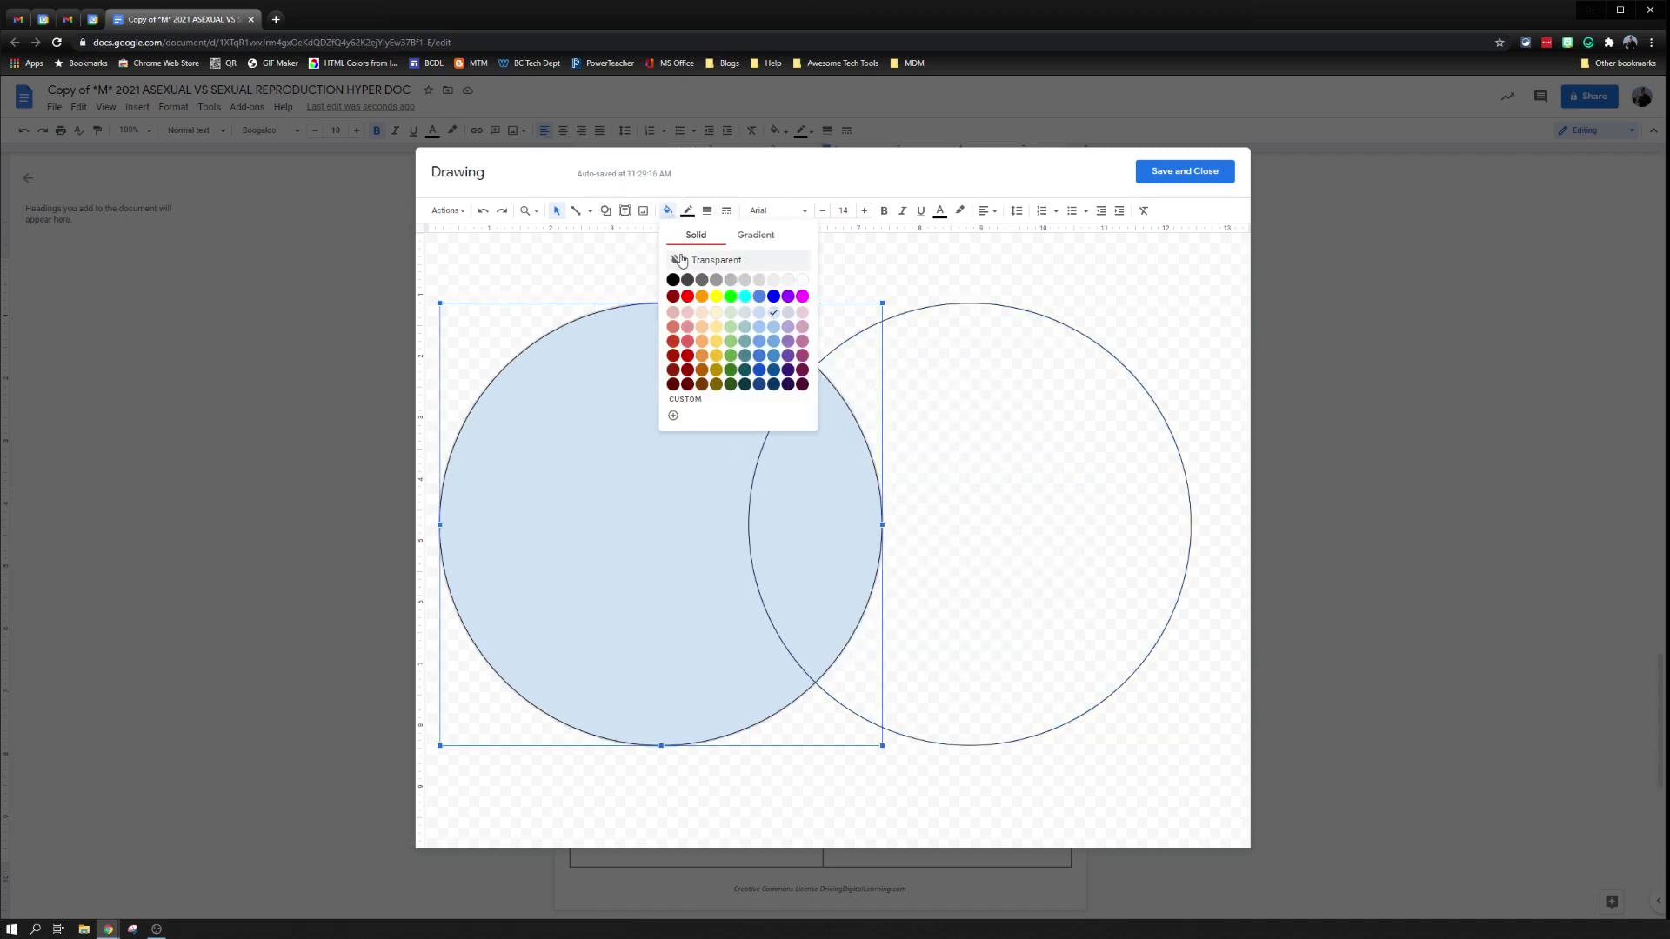
click(682, 260)
click(613, 338)
click(619, 482)
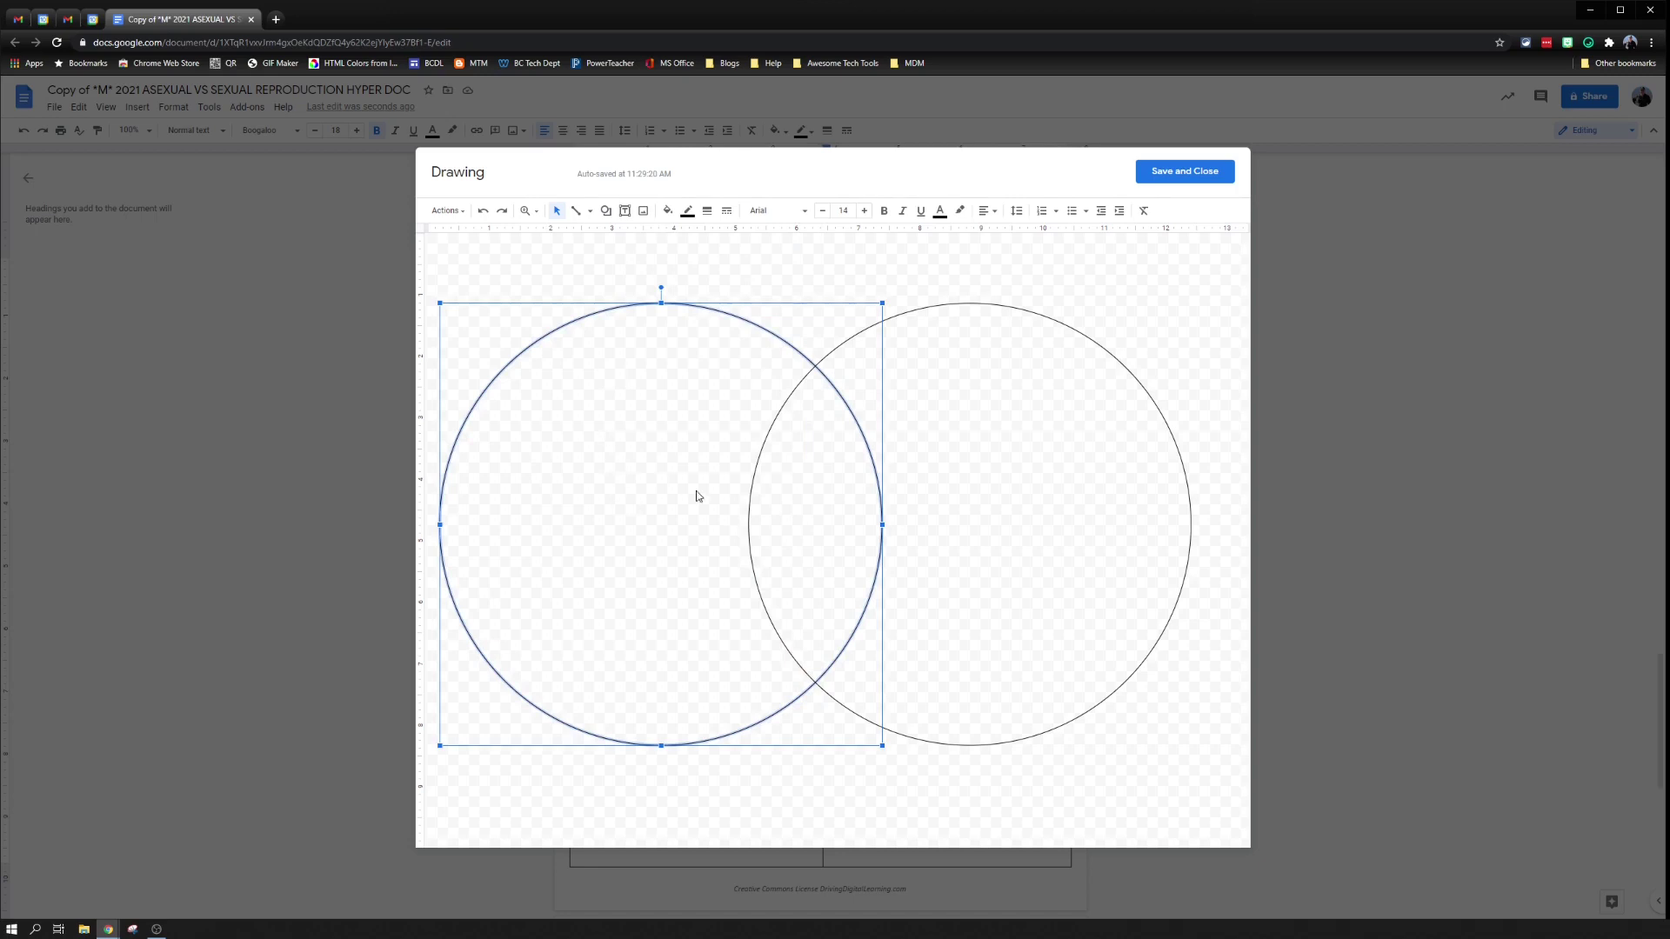
click(1201, 343)
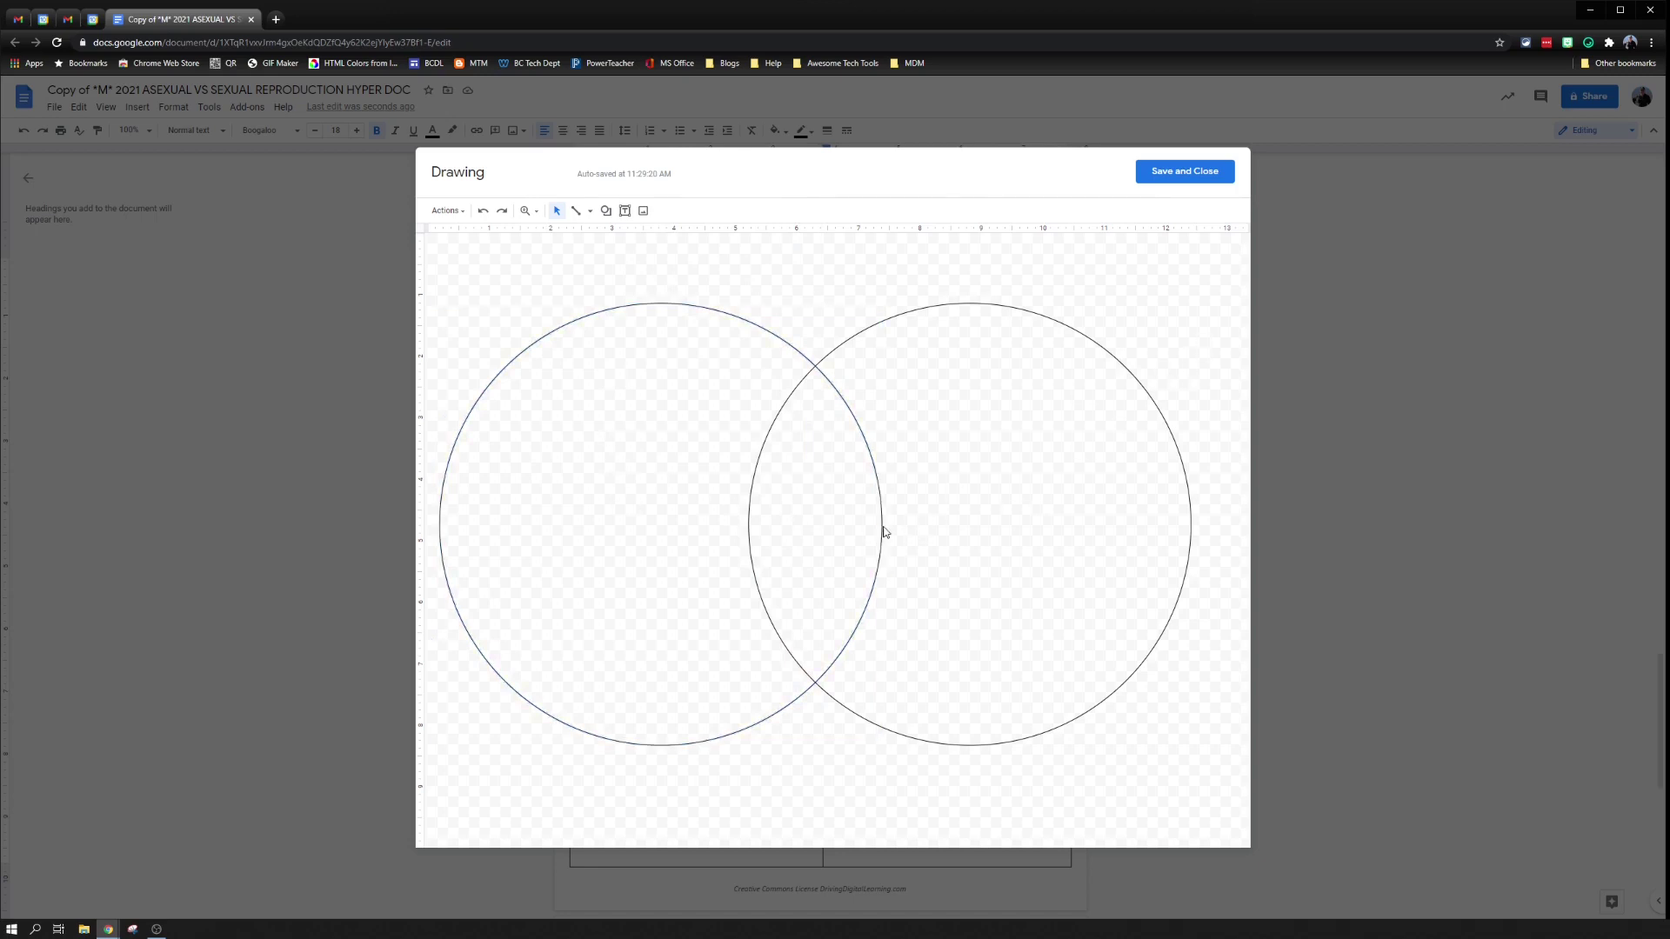
Enlarge the right circle and then the left circle so their overlap grows
click(1023, 528)
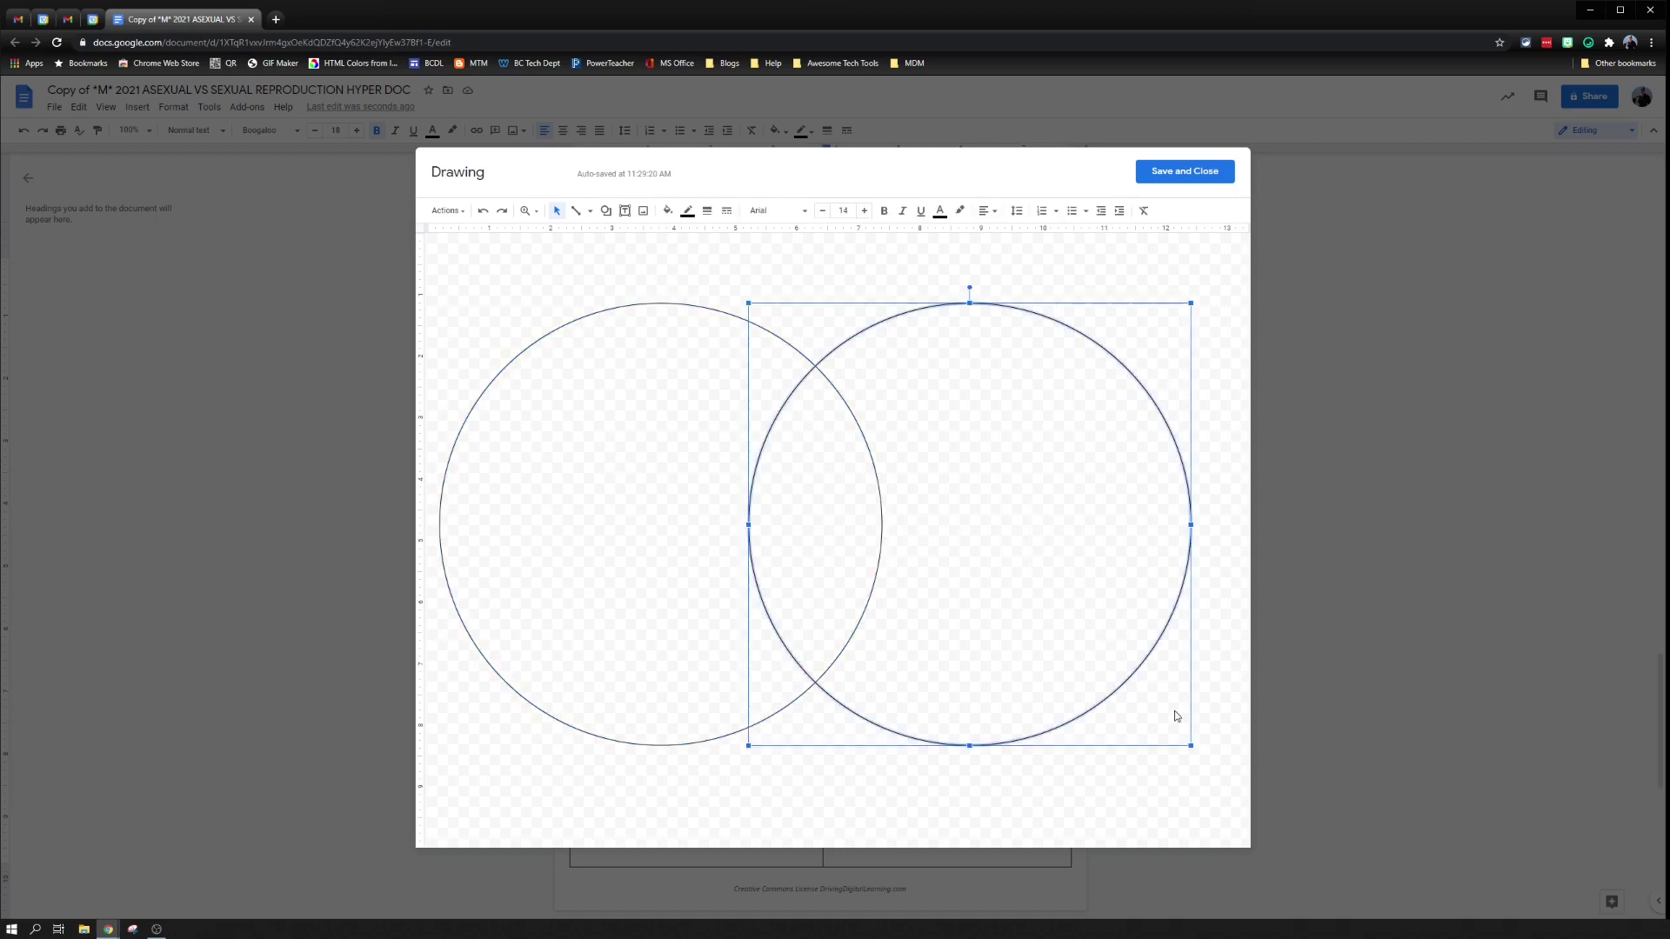
drag(1191, 745, 1226, 782)
click(662, 540)
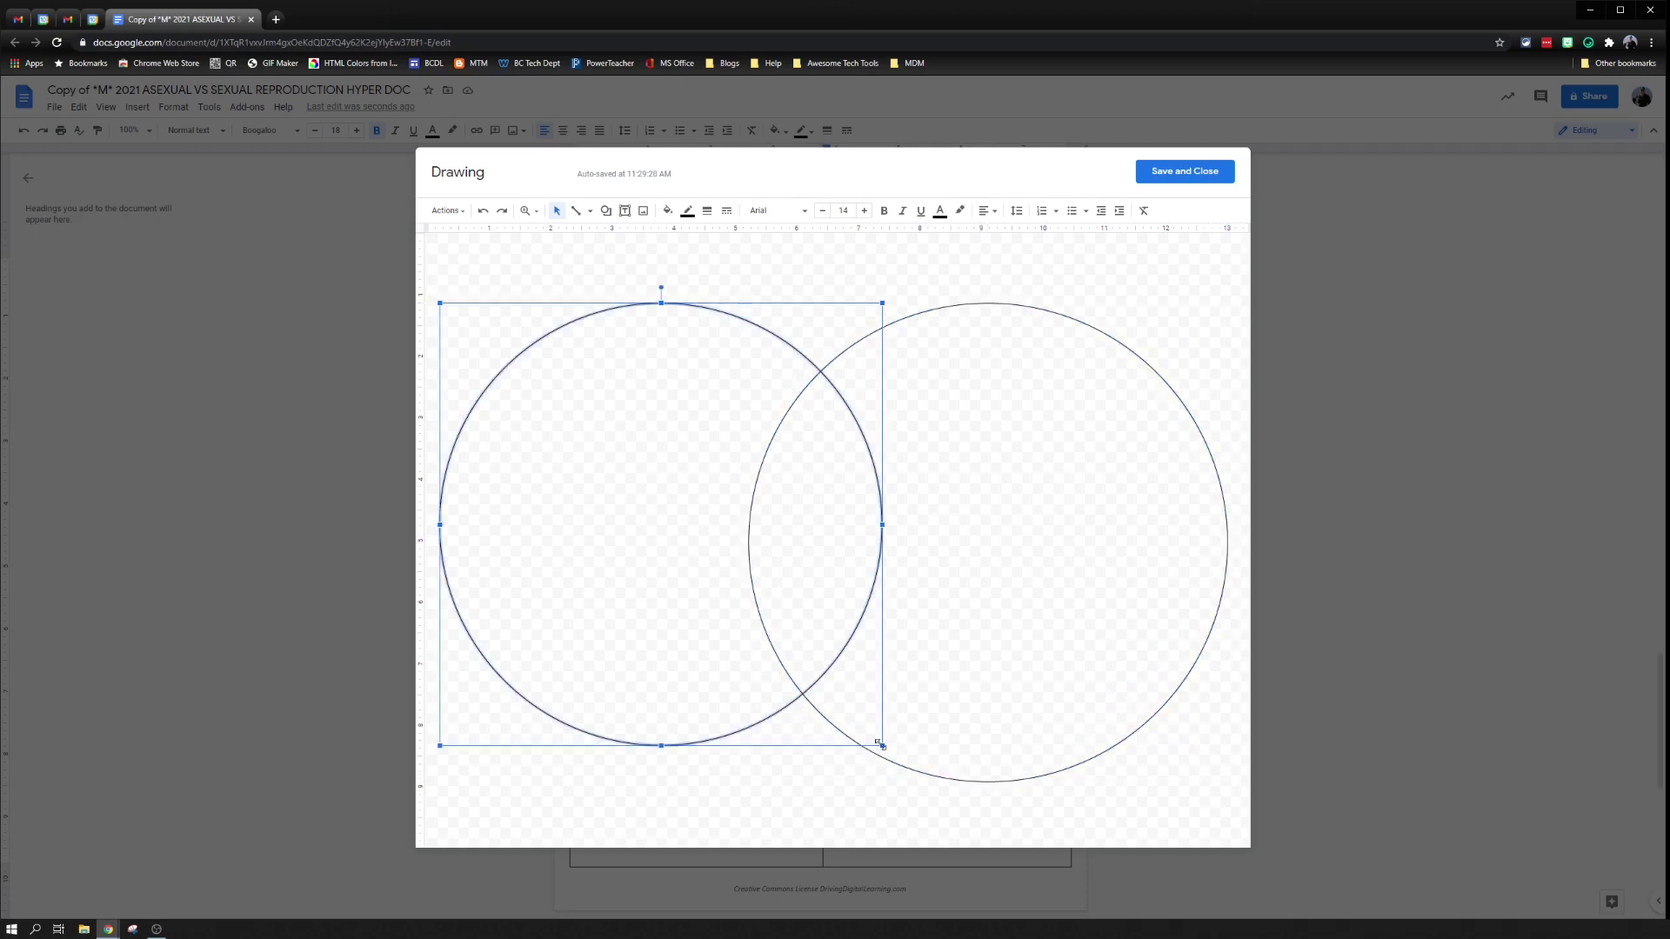
drag(882, 745, 937, 801)
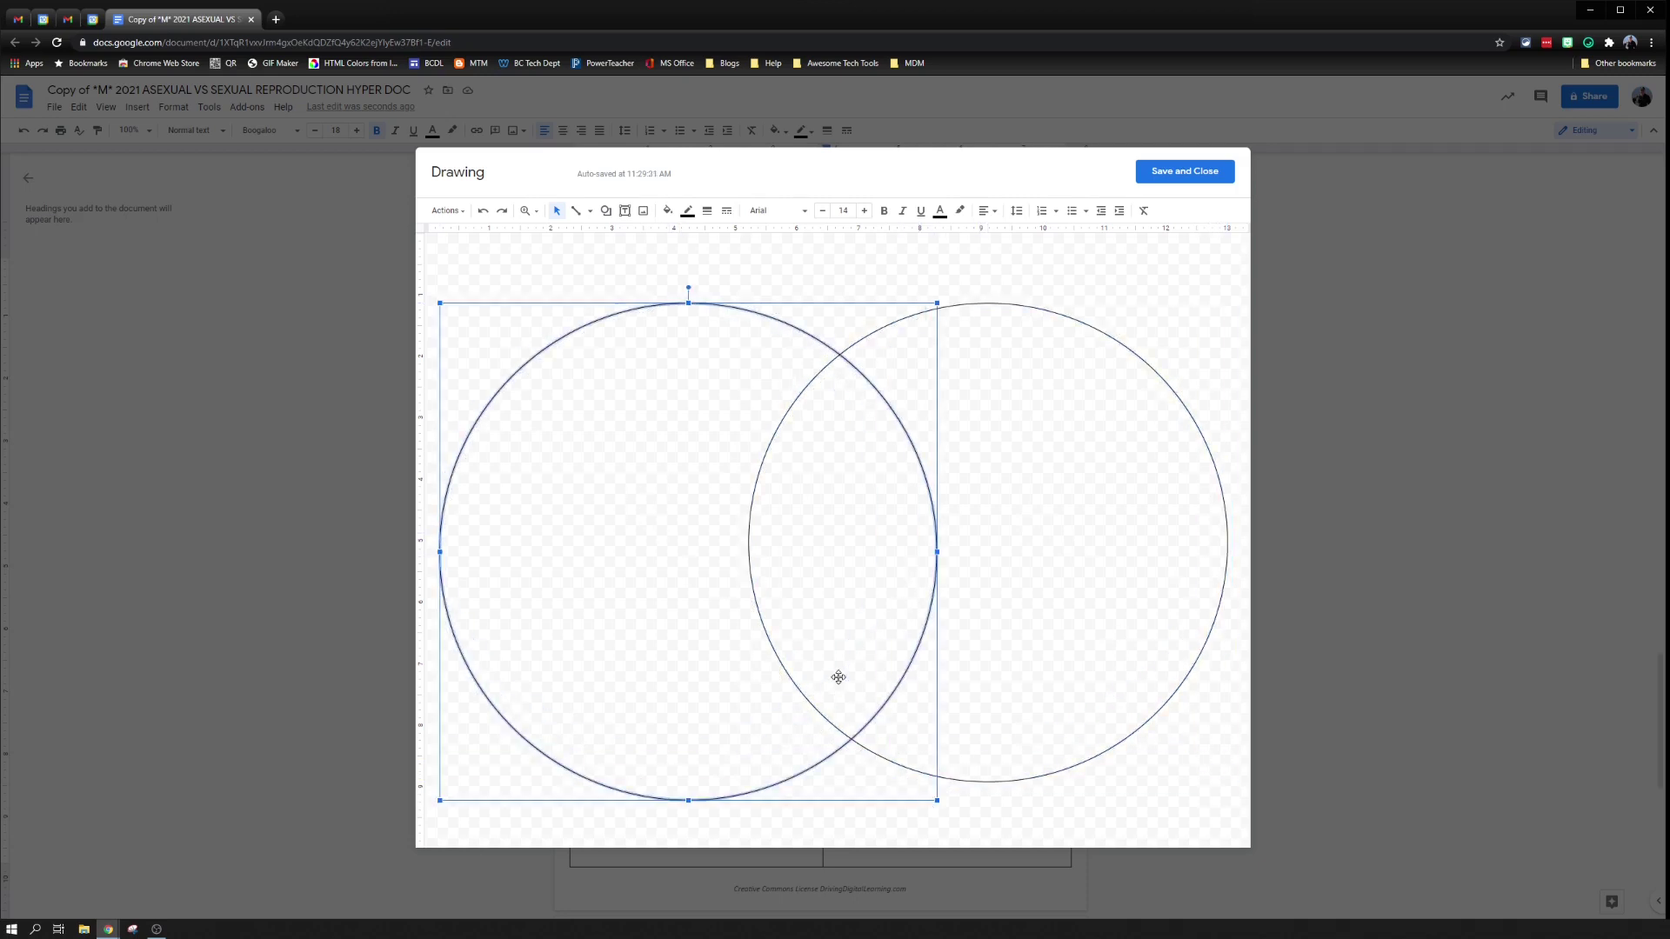
Select both circles and move them down together to leave room for headings above them
shift+click(838, 677)
drag(695, 416, 701, 394)
click(757, 283)
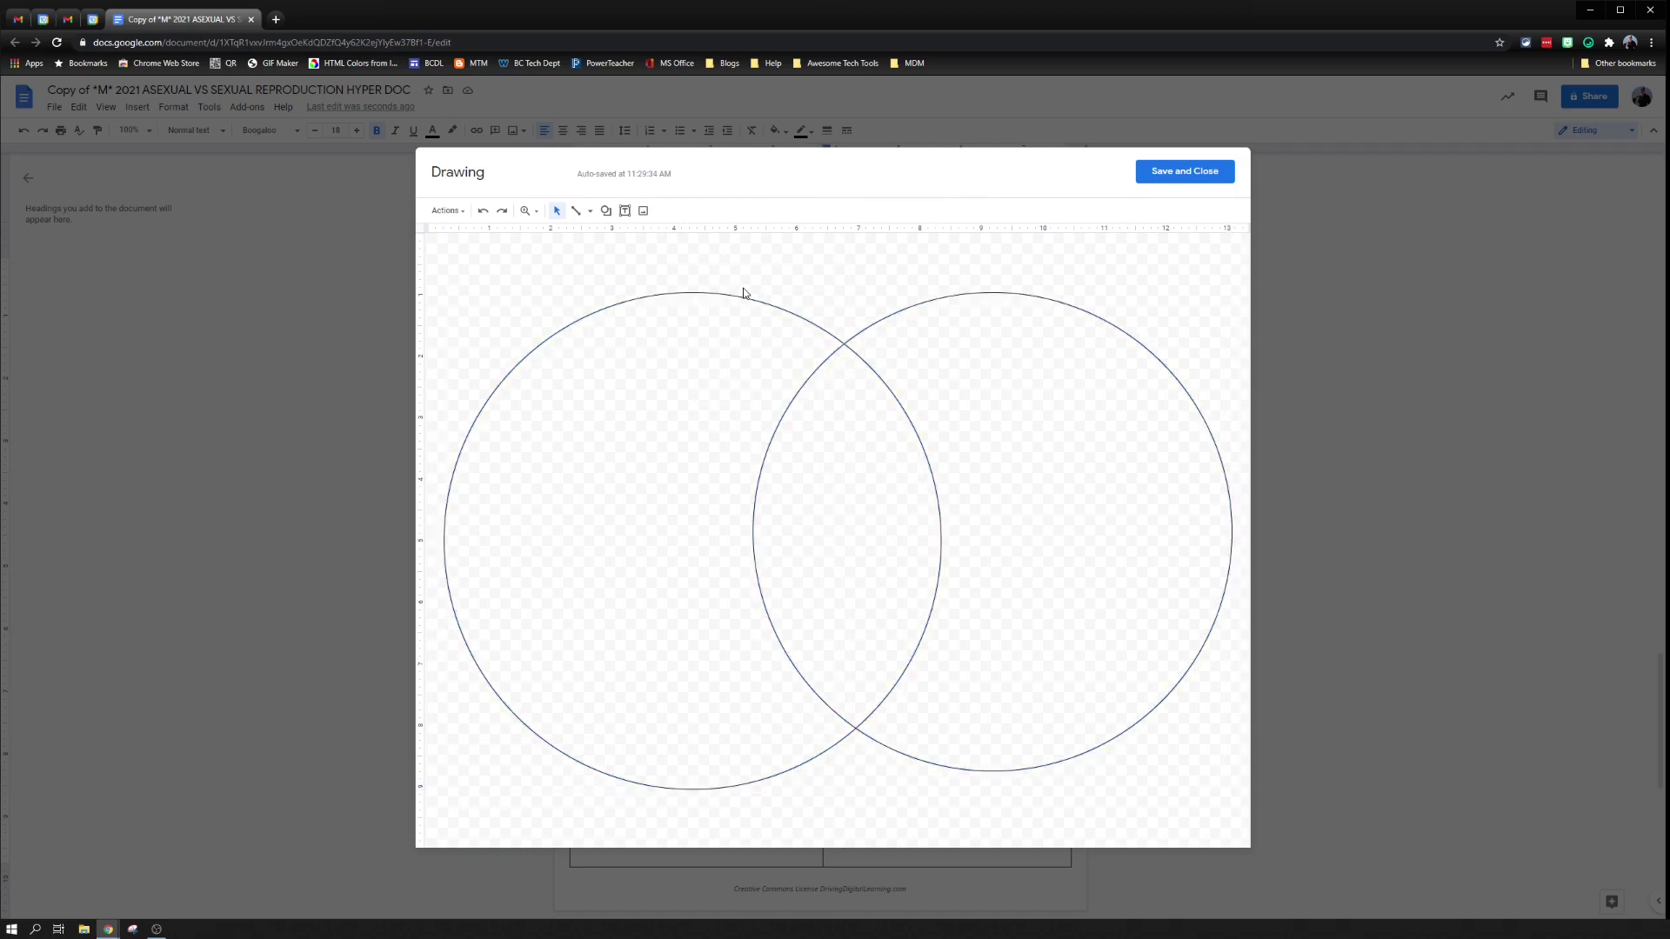
drag(656, 269, 1034, 571)
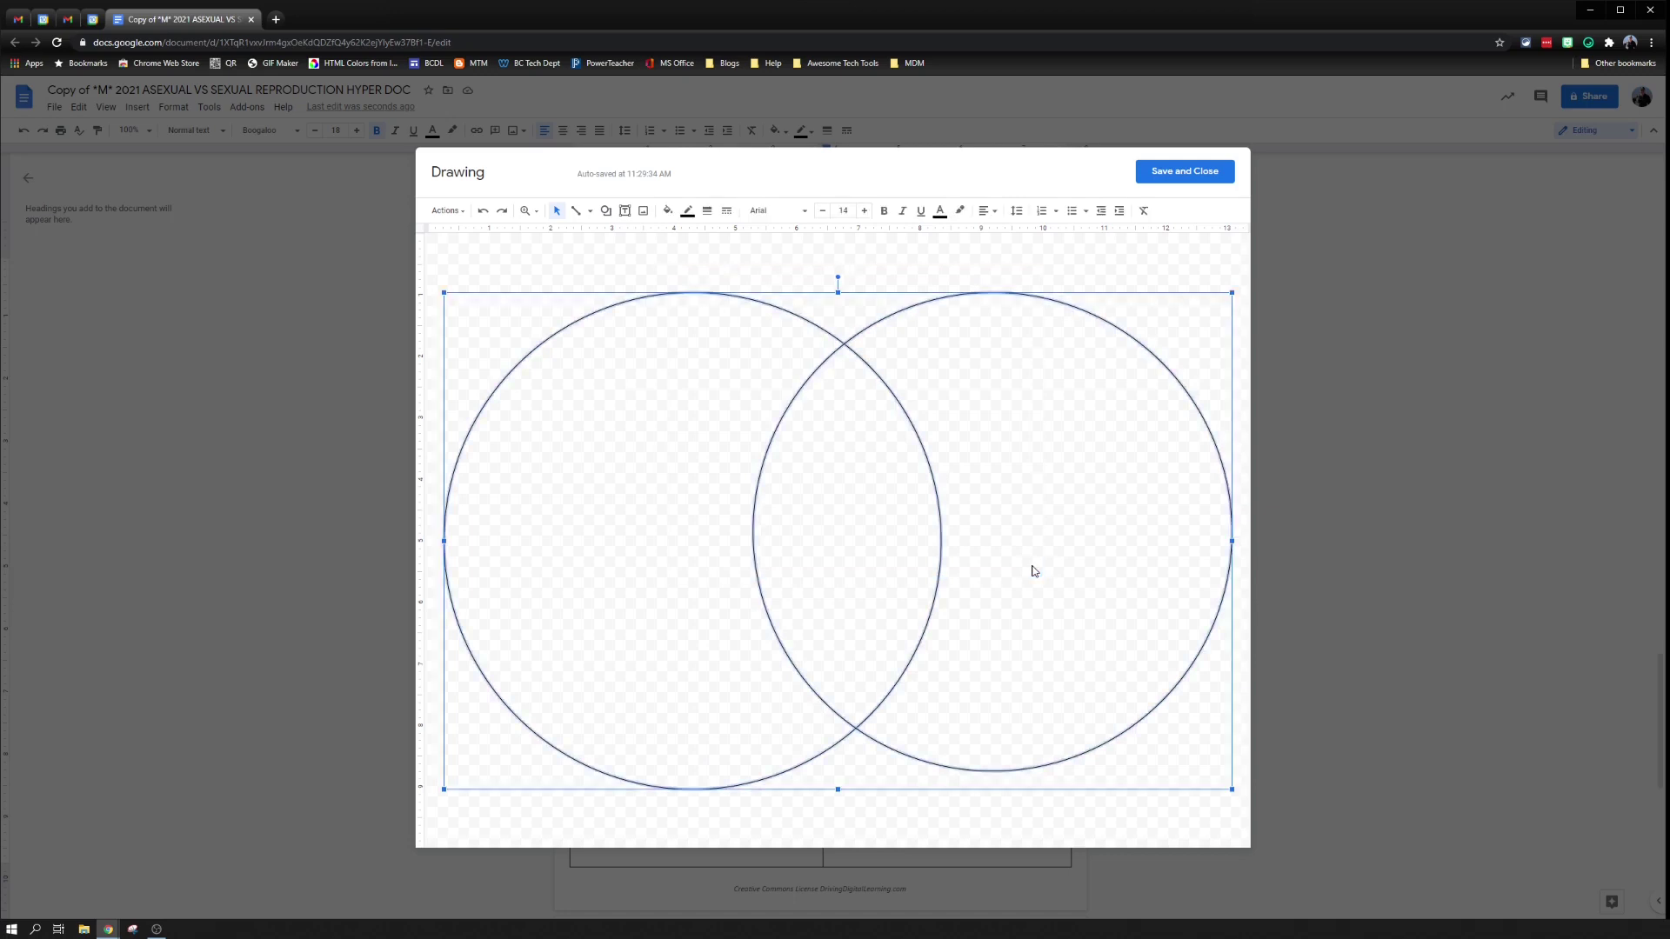
key(Down)
key(Down)
key(Down)
key(Down)
key(Down)
key(Down)
key(Down)
key(Down)
key(Down)
key(Down)
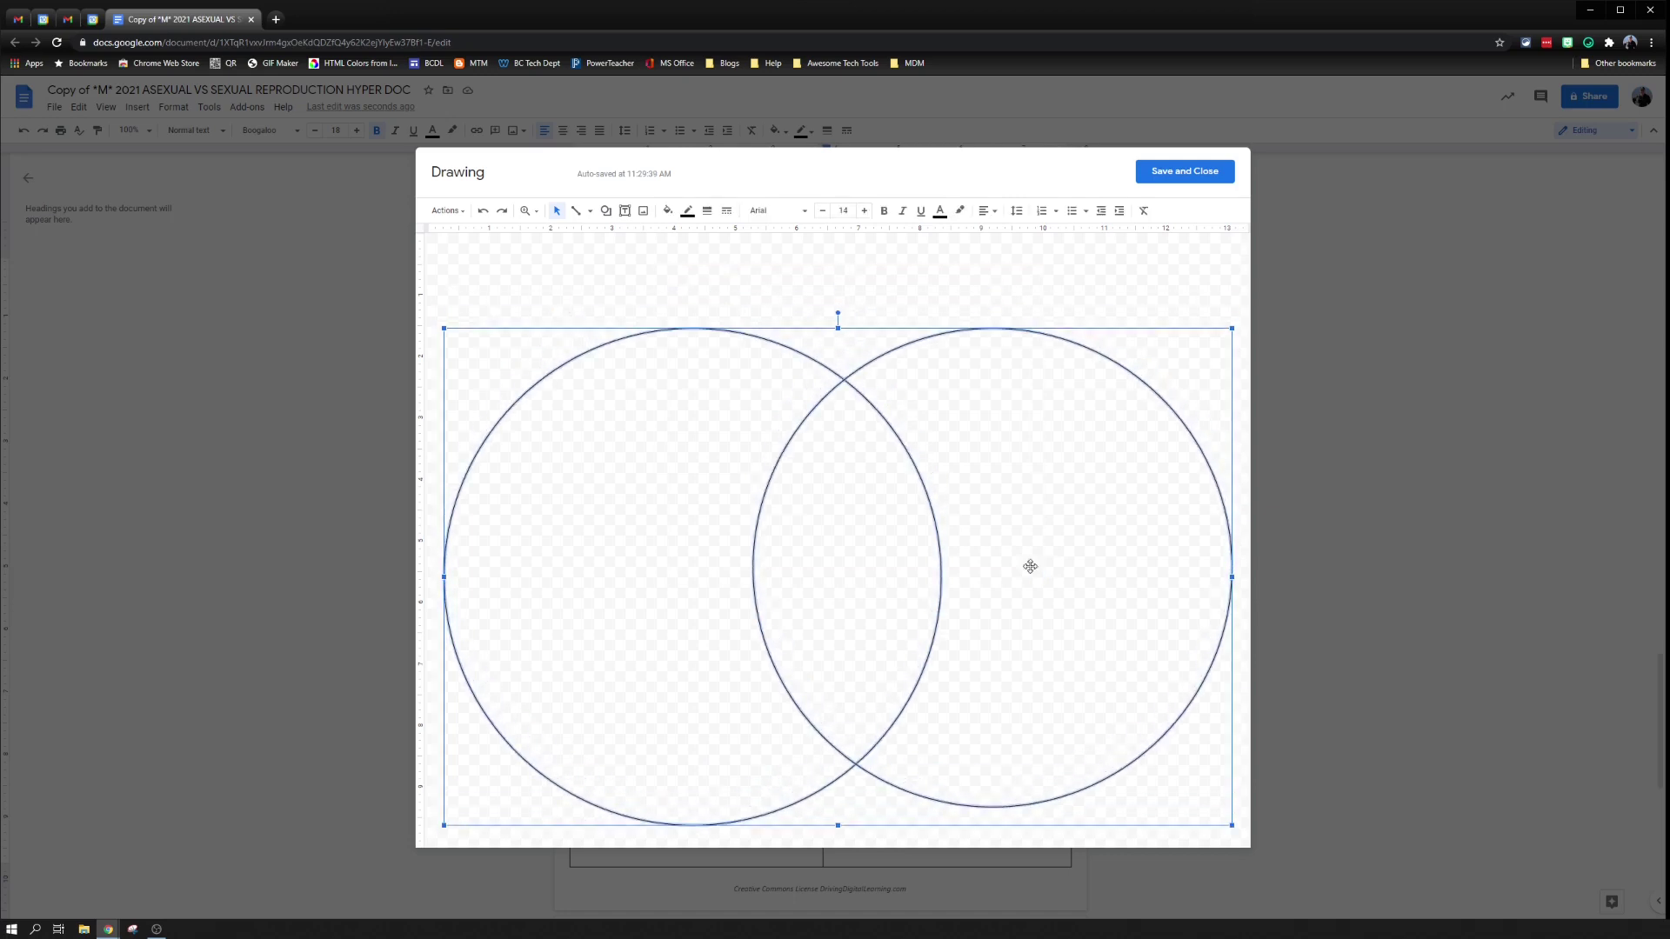
click(830, 280)
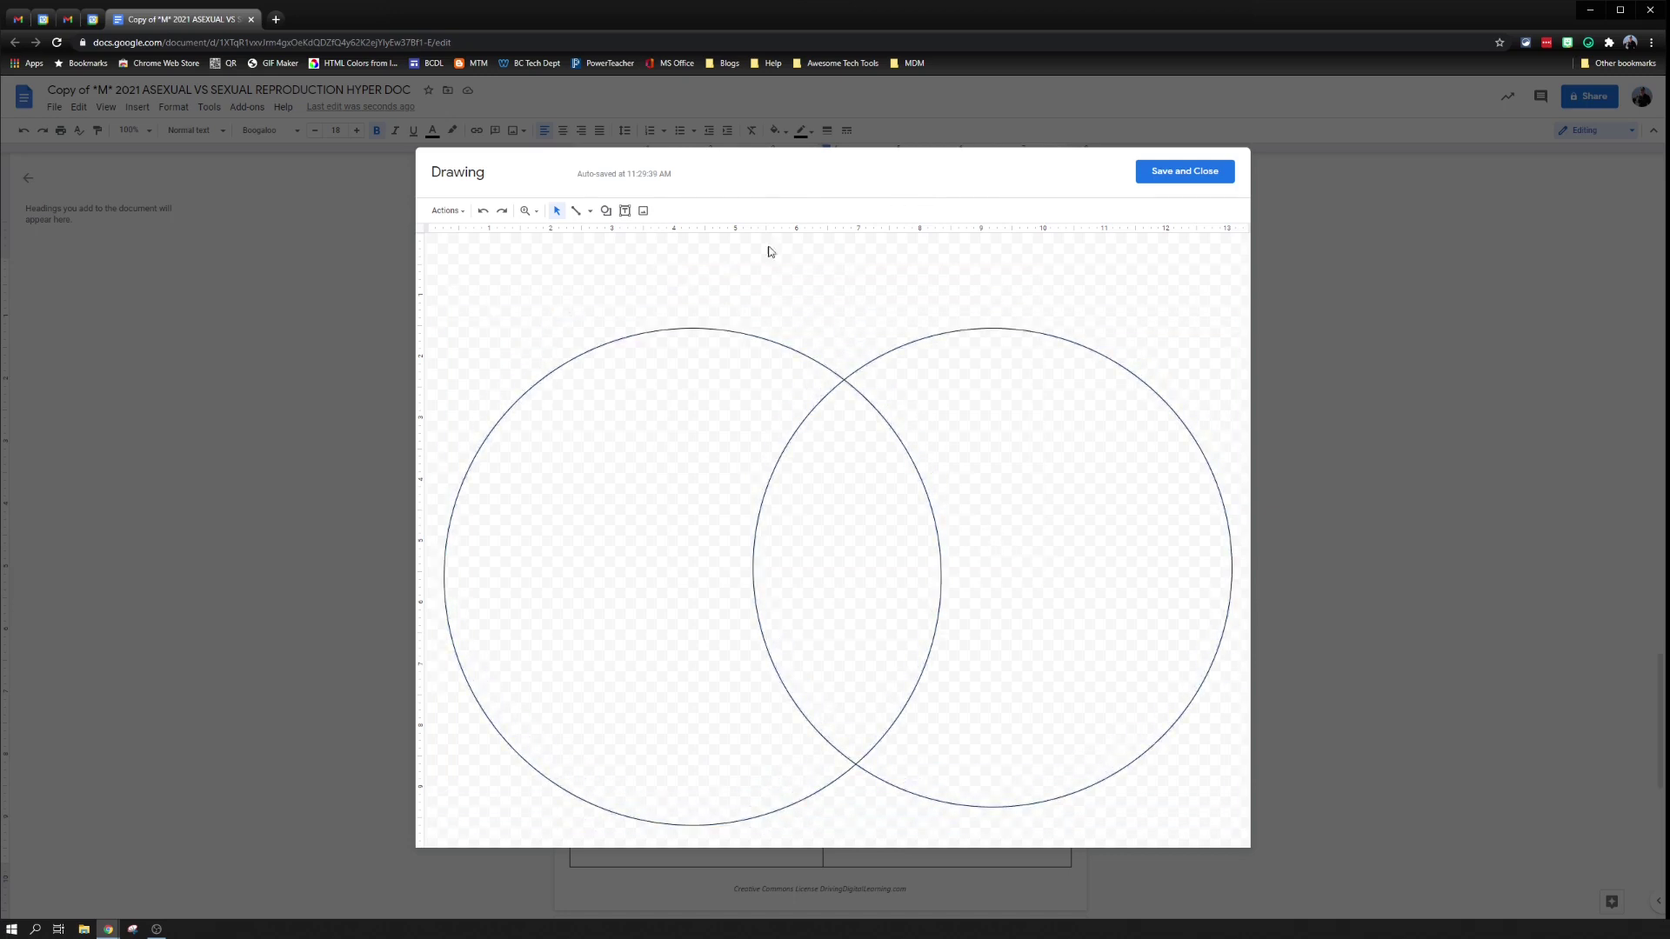
Add a text box reading "Asexual Reproduction" above the left circle
click(624, 212)
drag(513, 256, 803, 309)
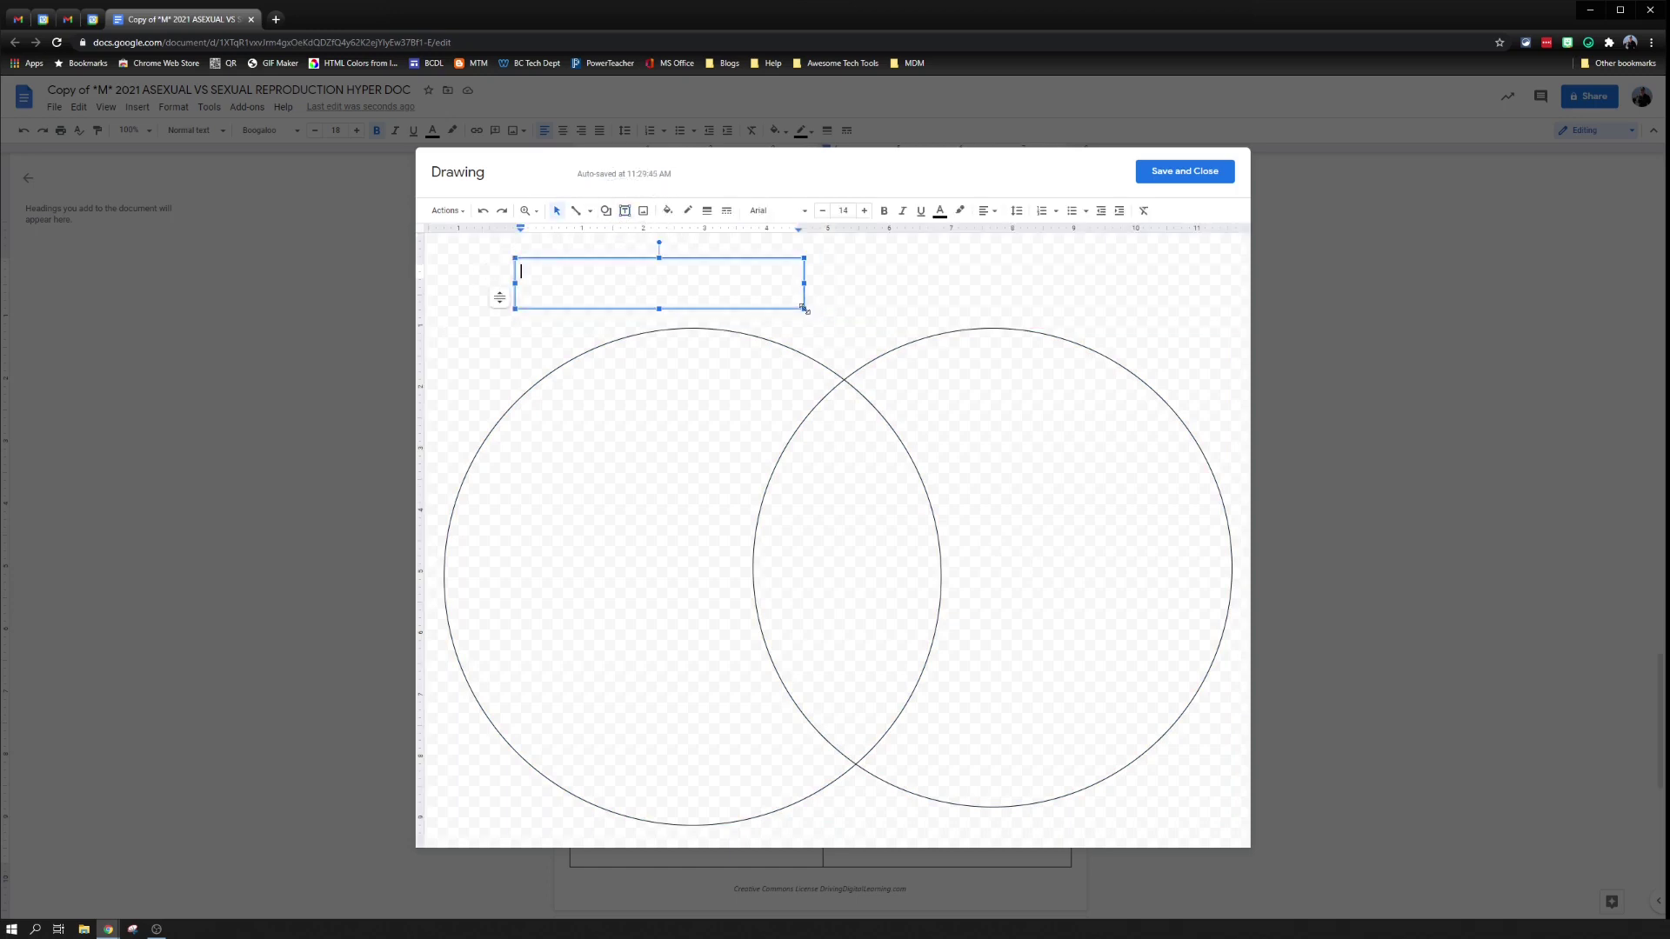
text(Asexu)
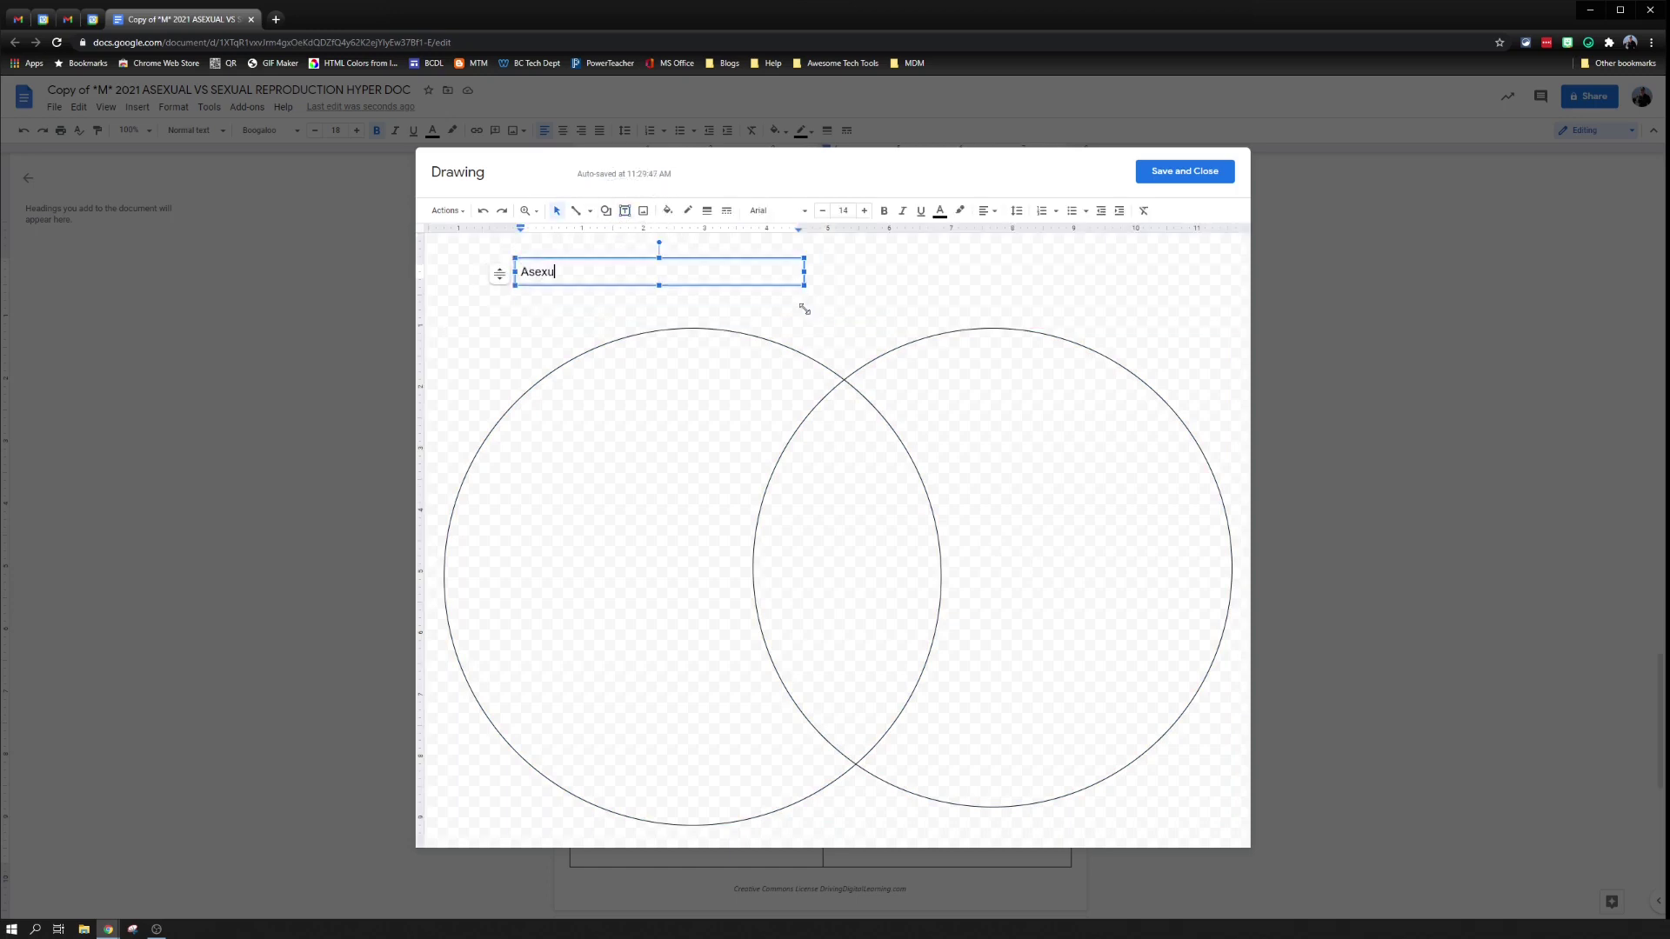
text(al Reproduction)
click(819, 315)
Add a text box reading "Sexual Reproduction" above the right circle
click(625, 211)
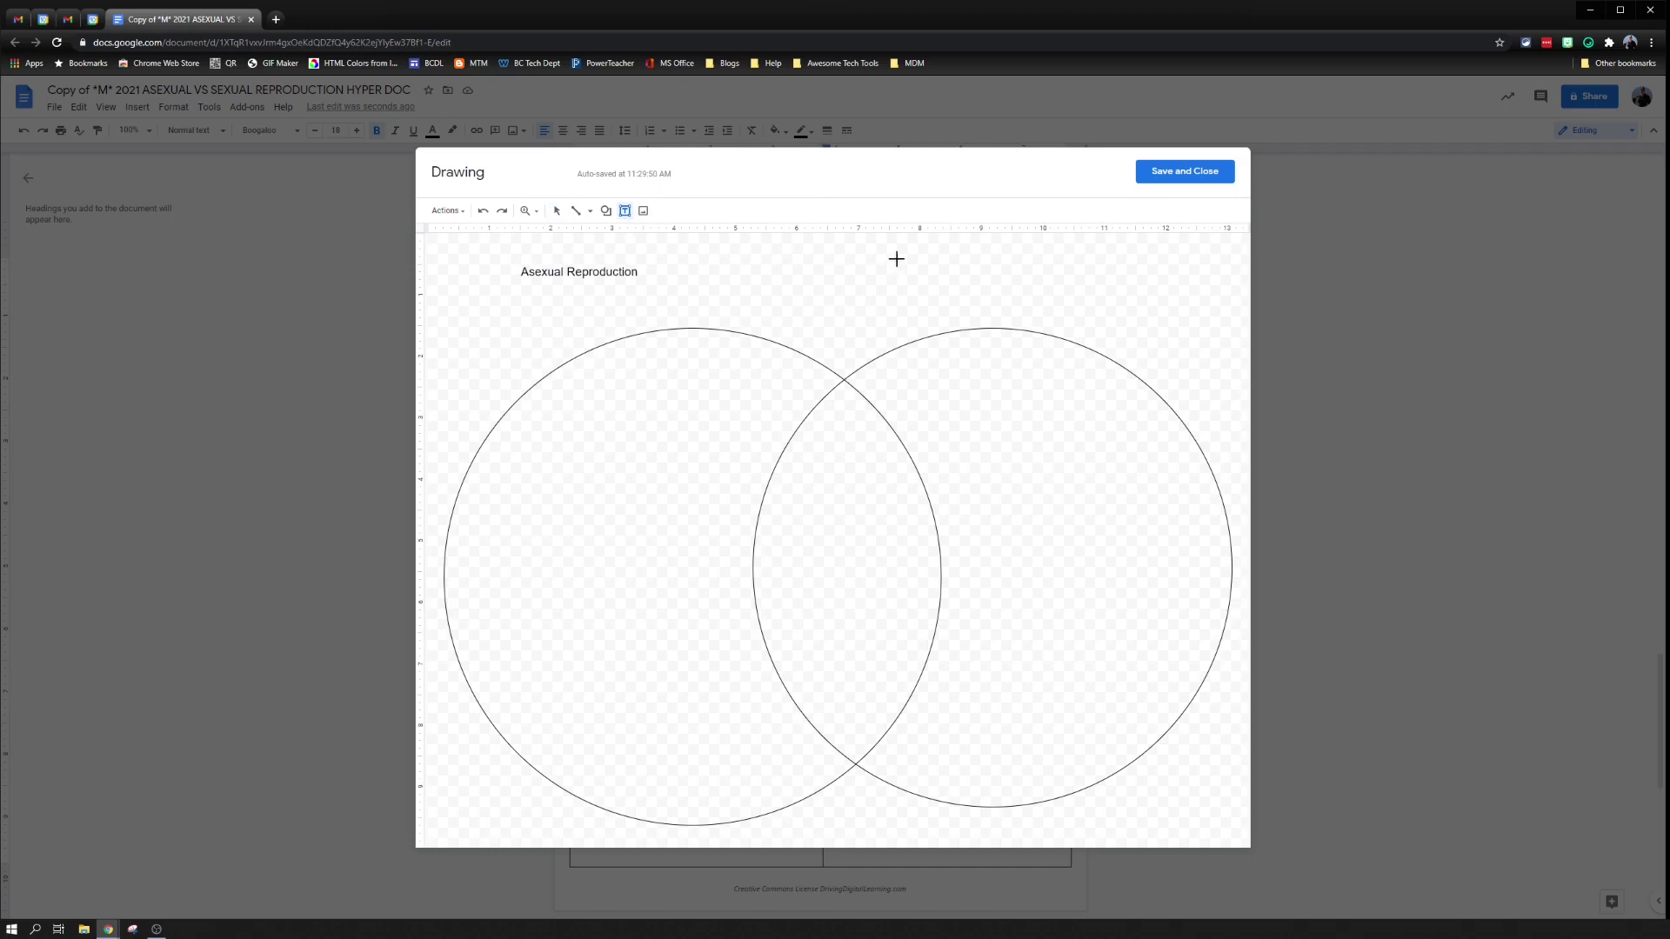
drag(954, 267, 1169, 305)
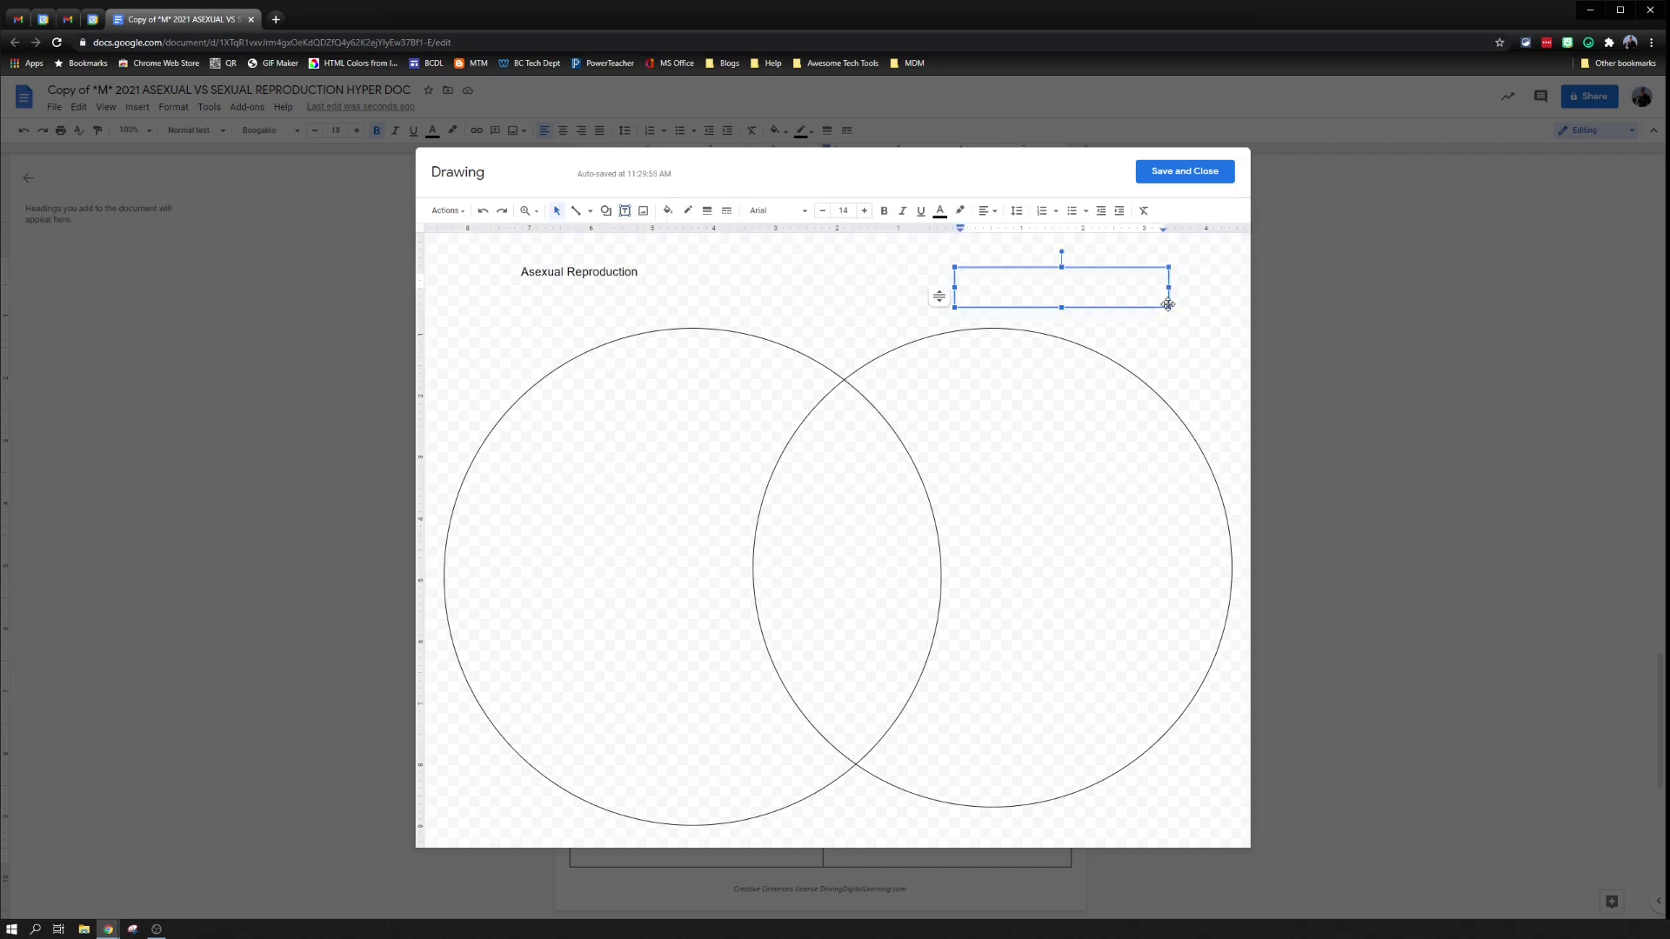
text(Sexual)
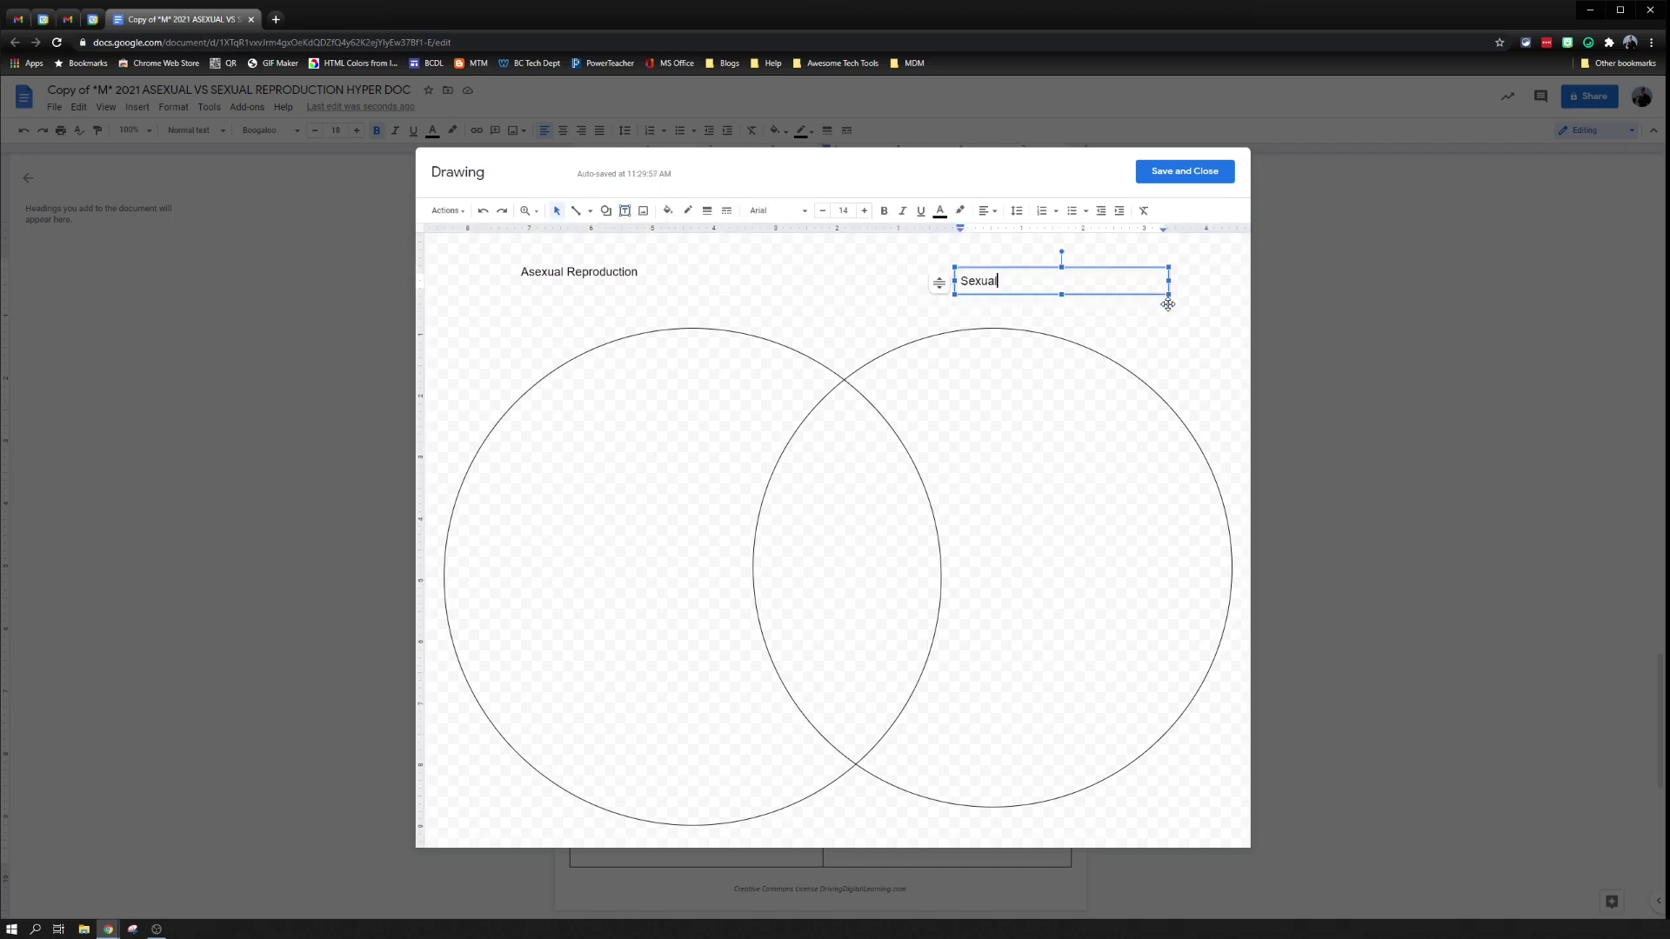
text( Reproduction)
click(786, 287)
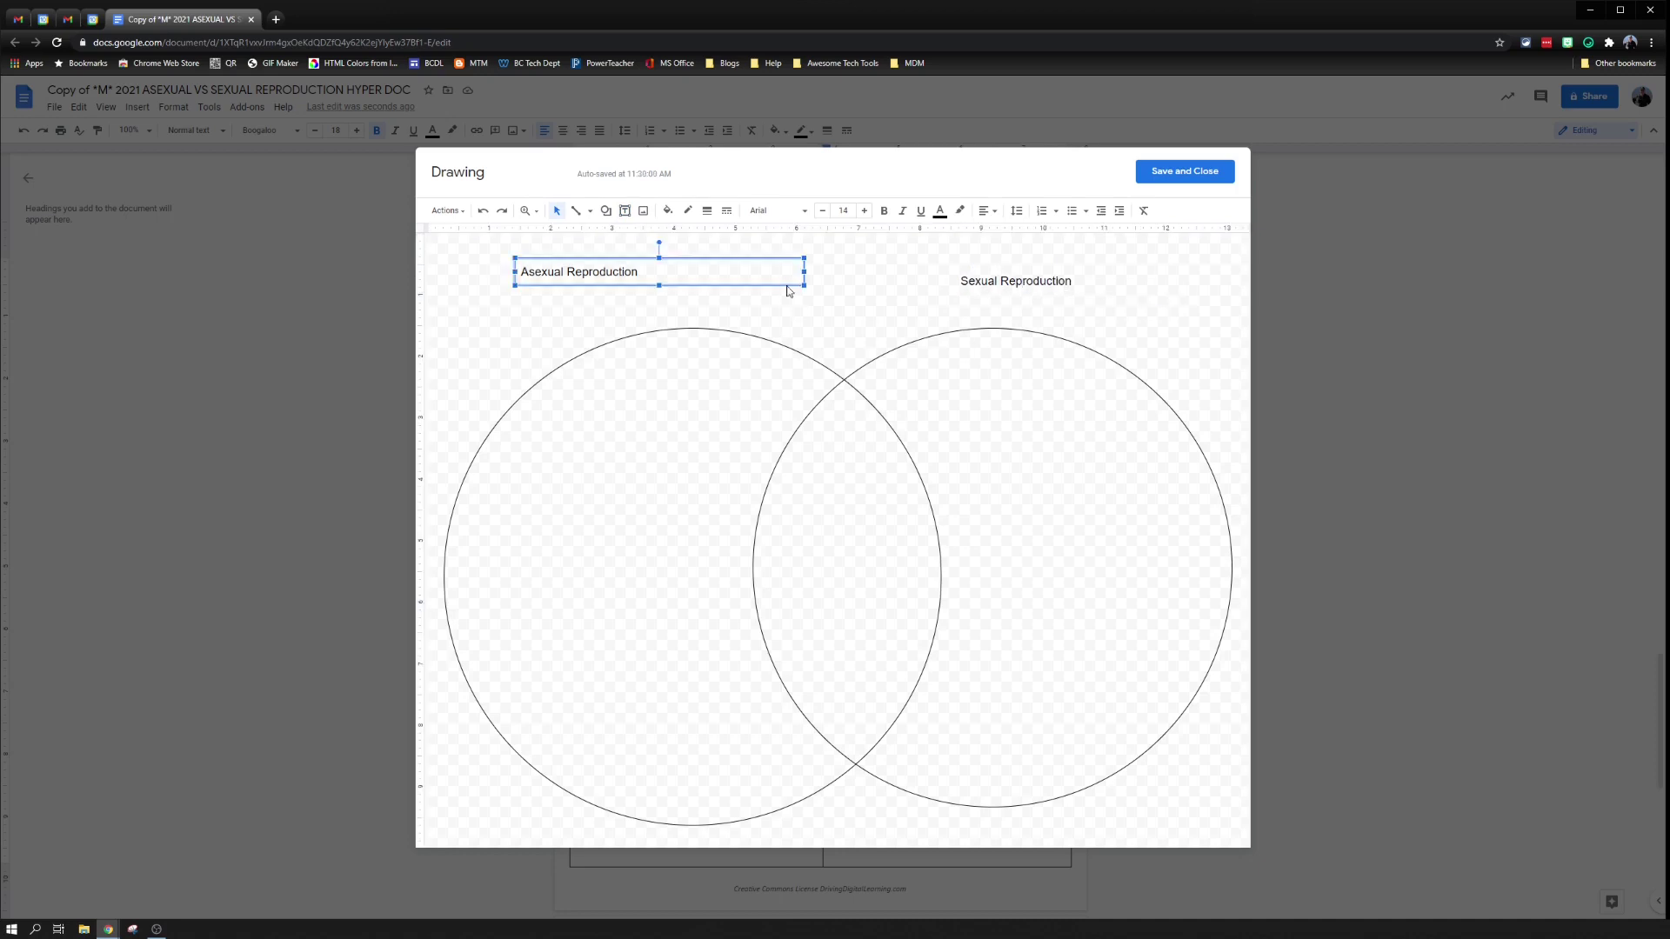
click(472, 381)
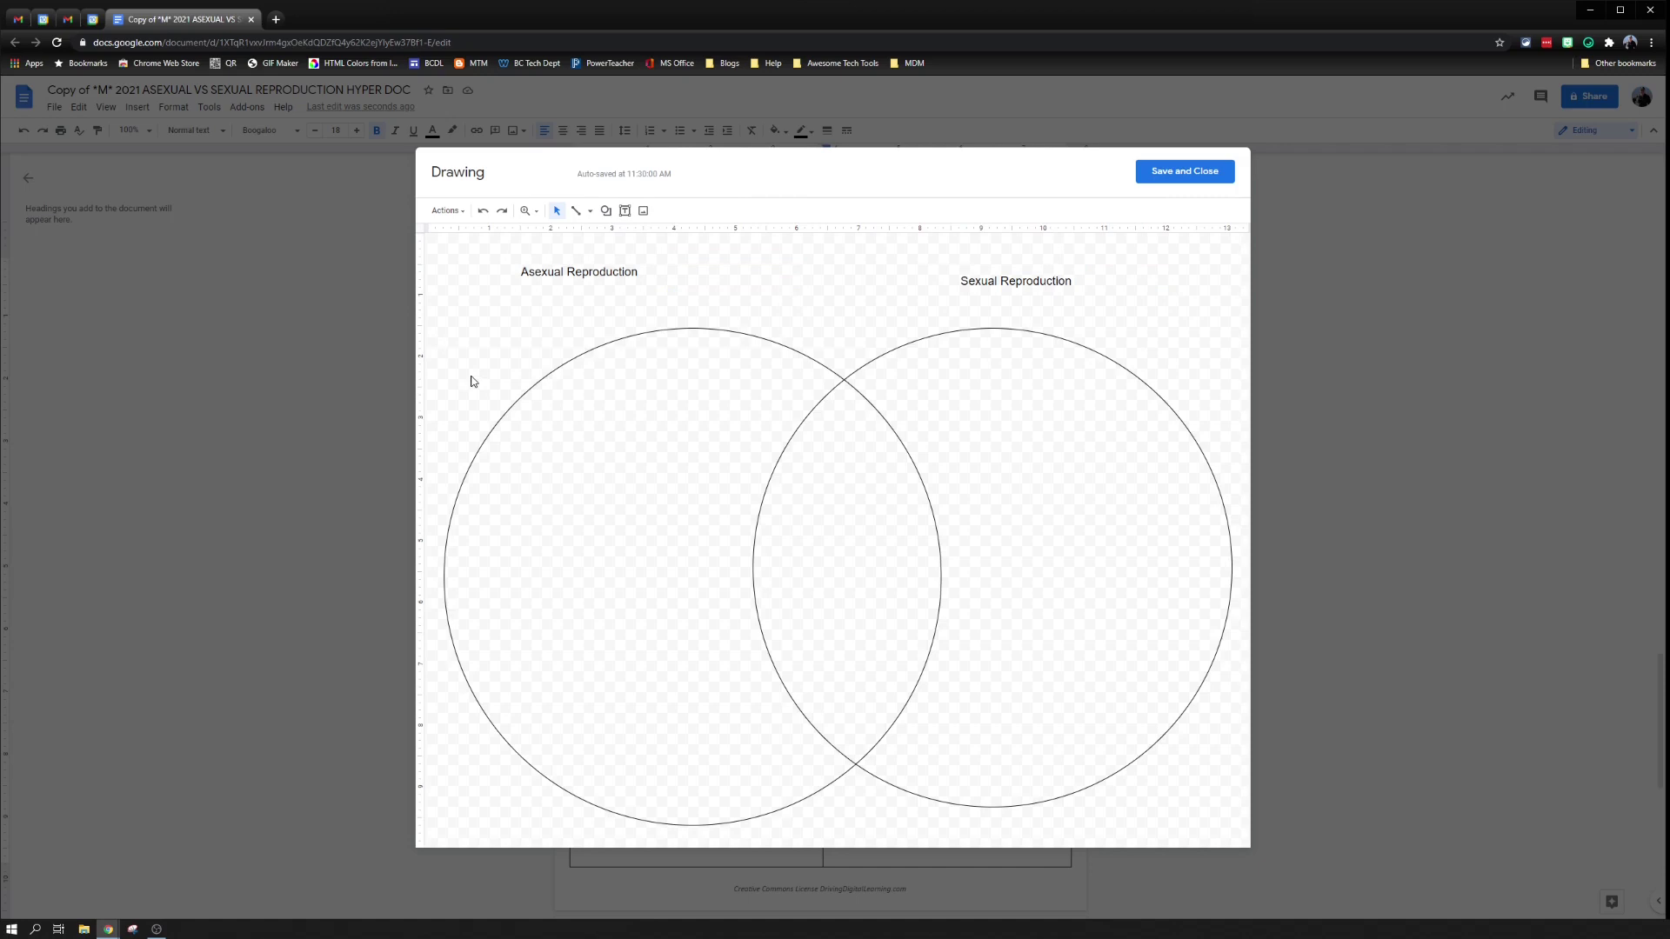
Add a text box reading "One parent" inside the left circle, outside the overlap
click(625, 212)
drag(543, 438, 703, 496)
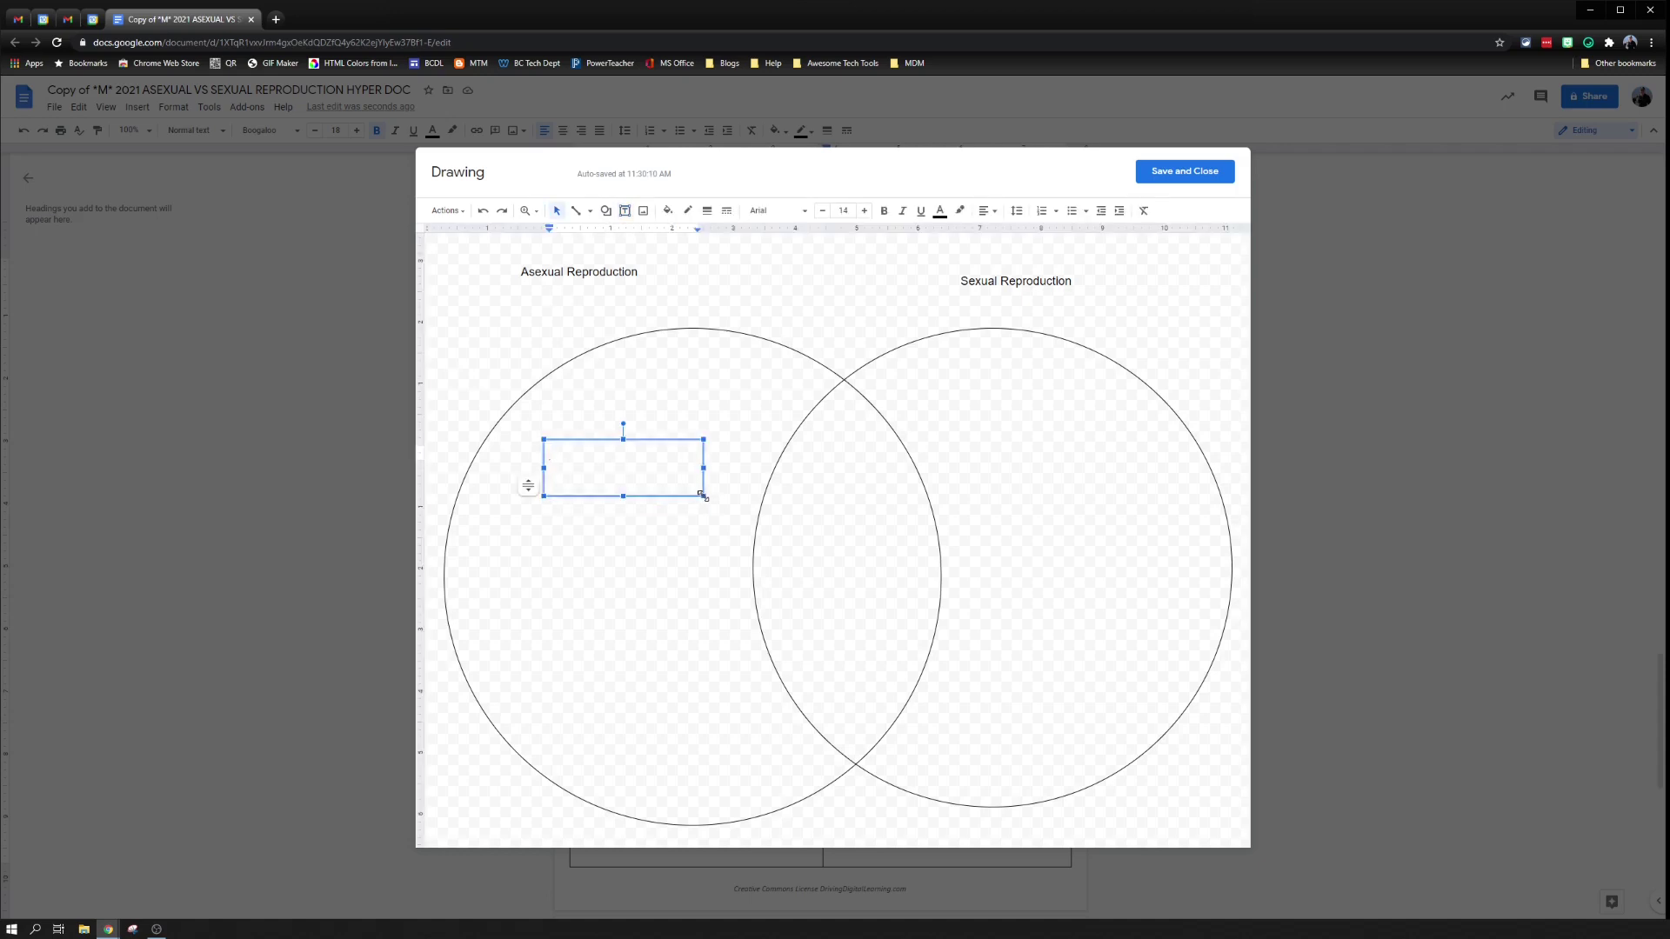
text(One parent)
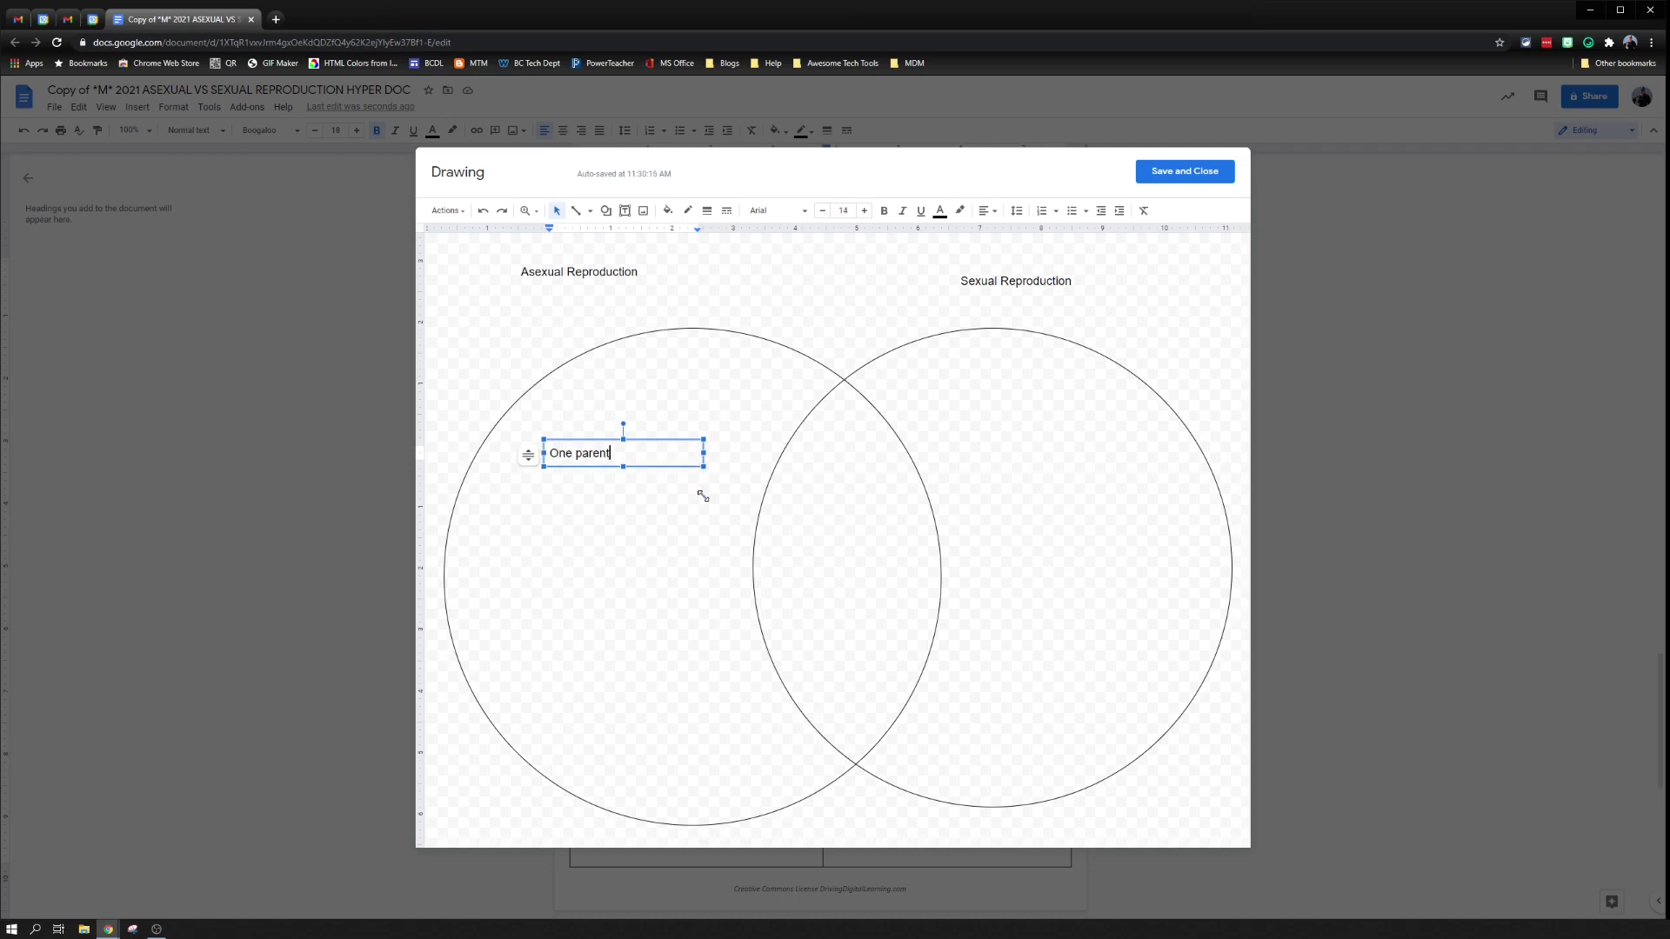
click(801, 306)
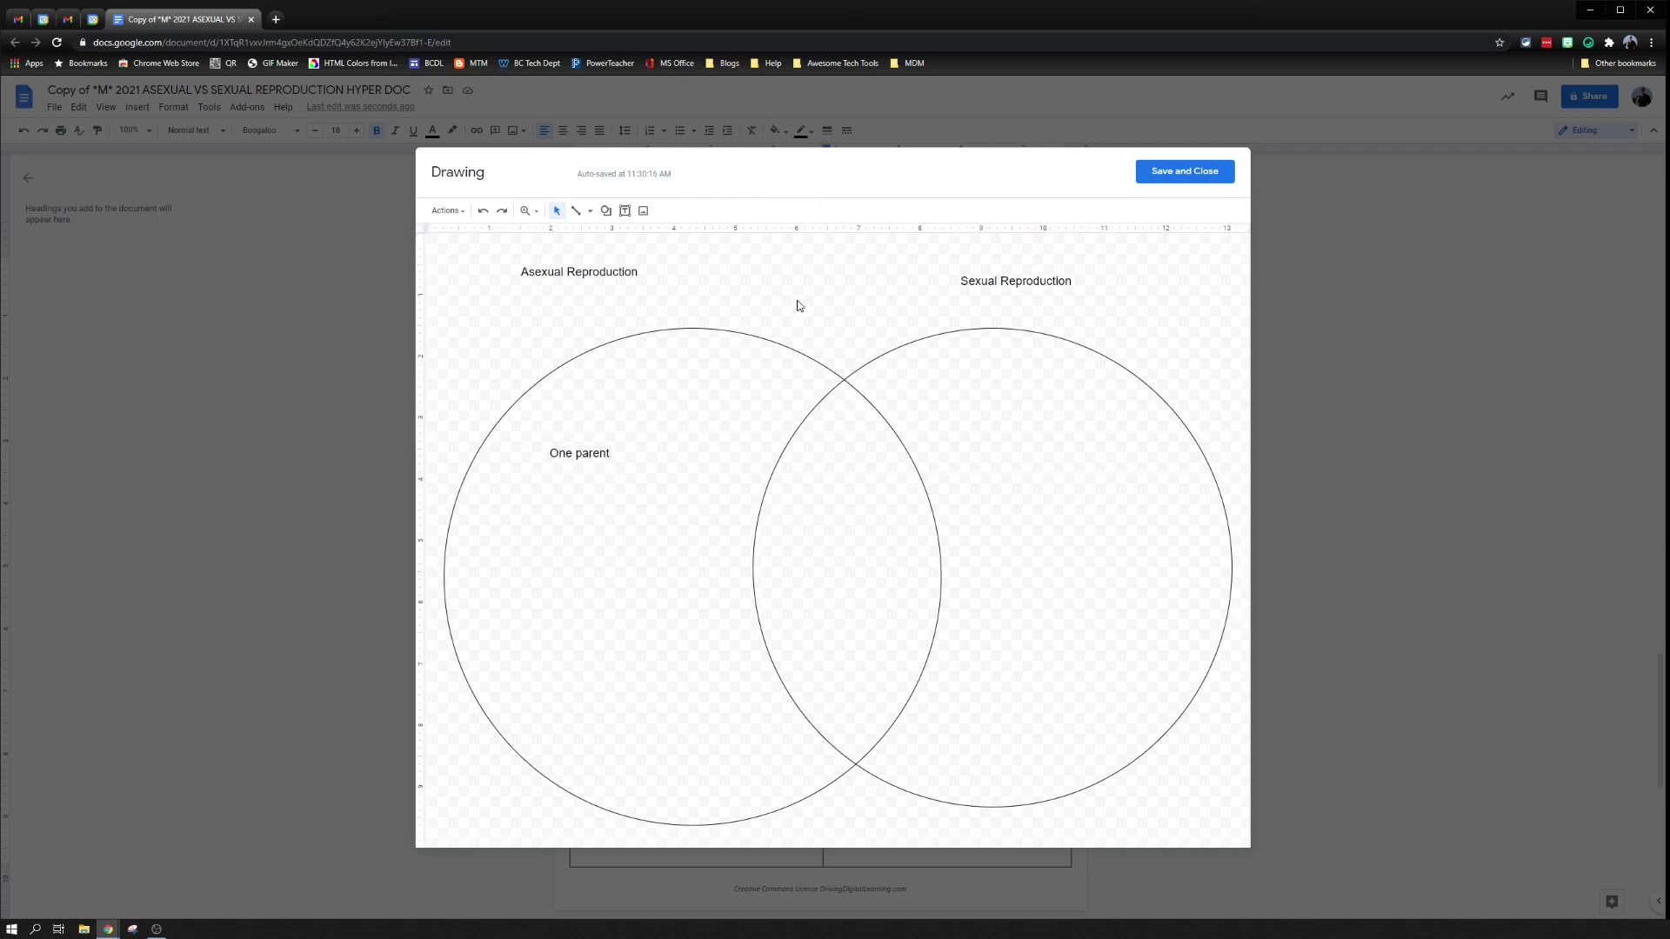
Add a text box reading "Two parents" inside the right circle, outside the overlap
click(625, 211)
drag(952, 396, 1070, 467)
text(two)
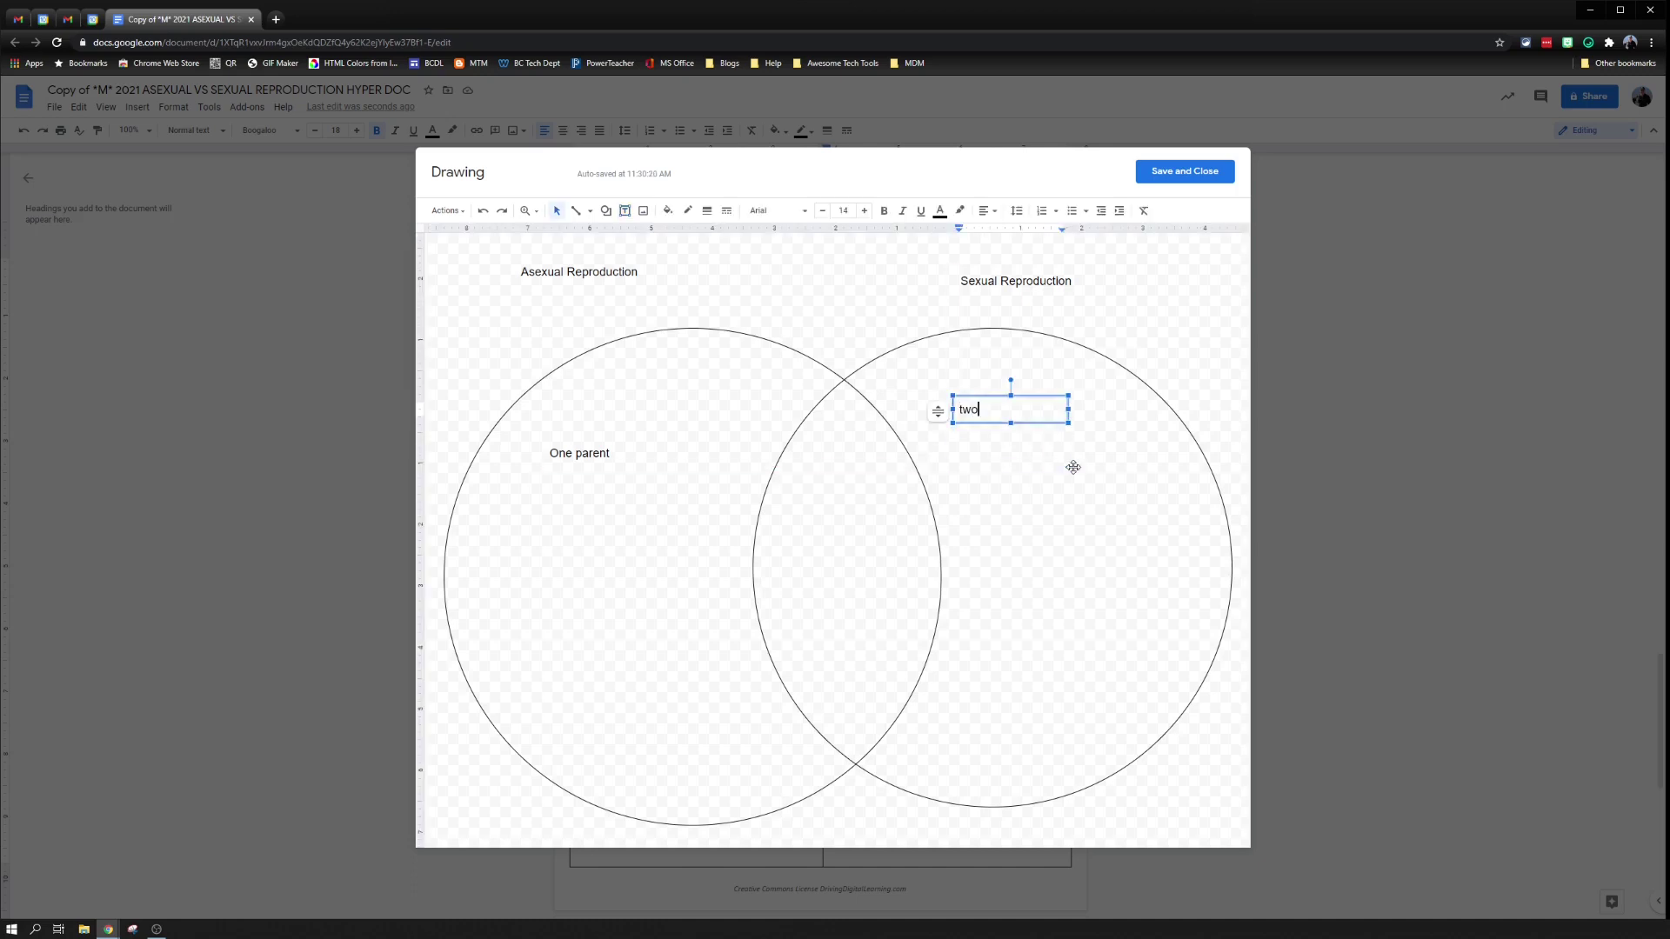
text( parents)
click(1182, 345)
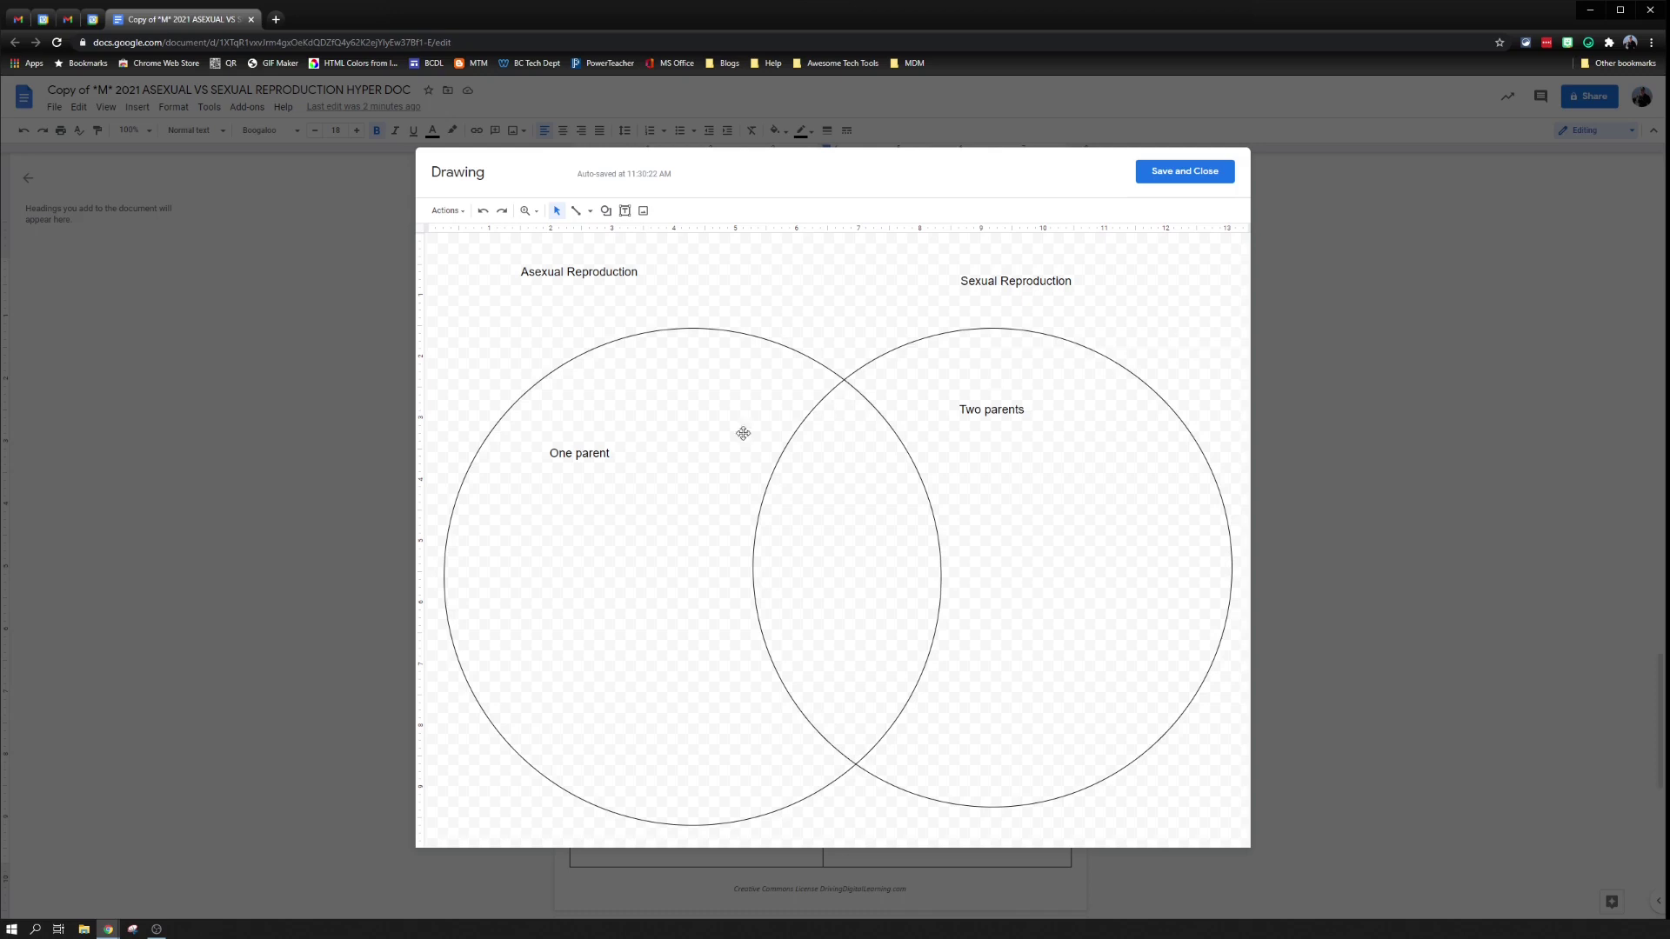
Format the "One parent" text in the Permanent Marker font with red text color
double_click(591, 457)
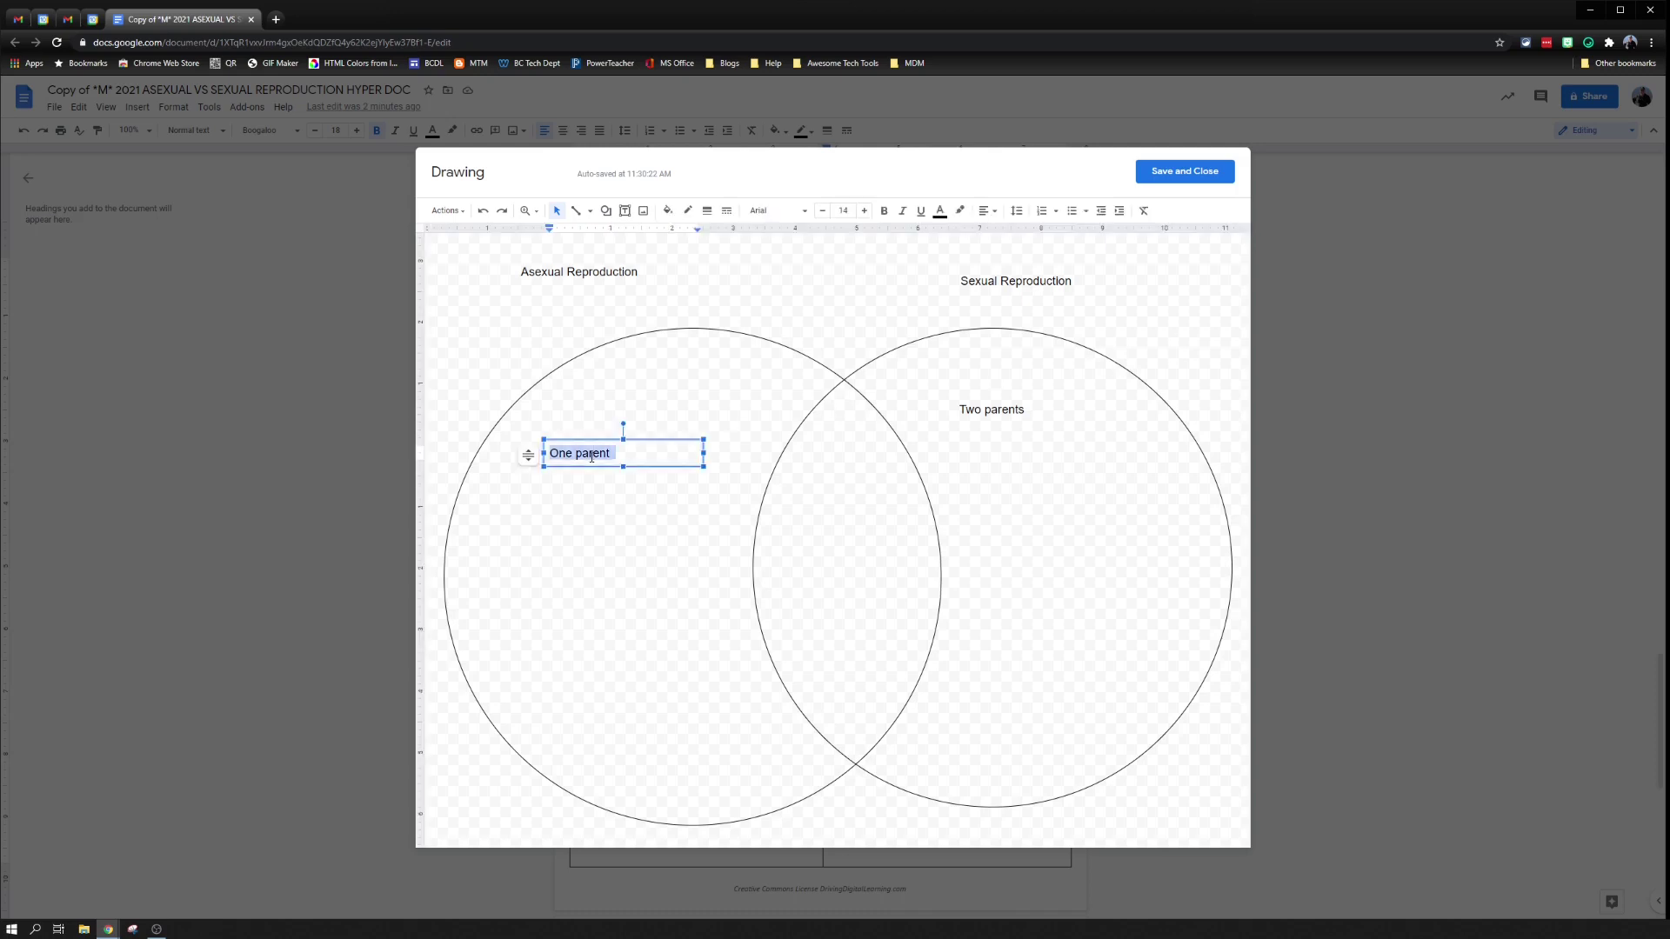
click(779, 216)
click(796, 328)
click(940, 211)
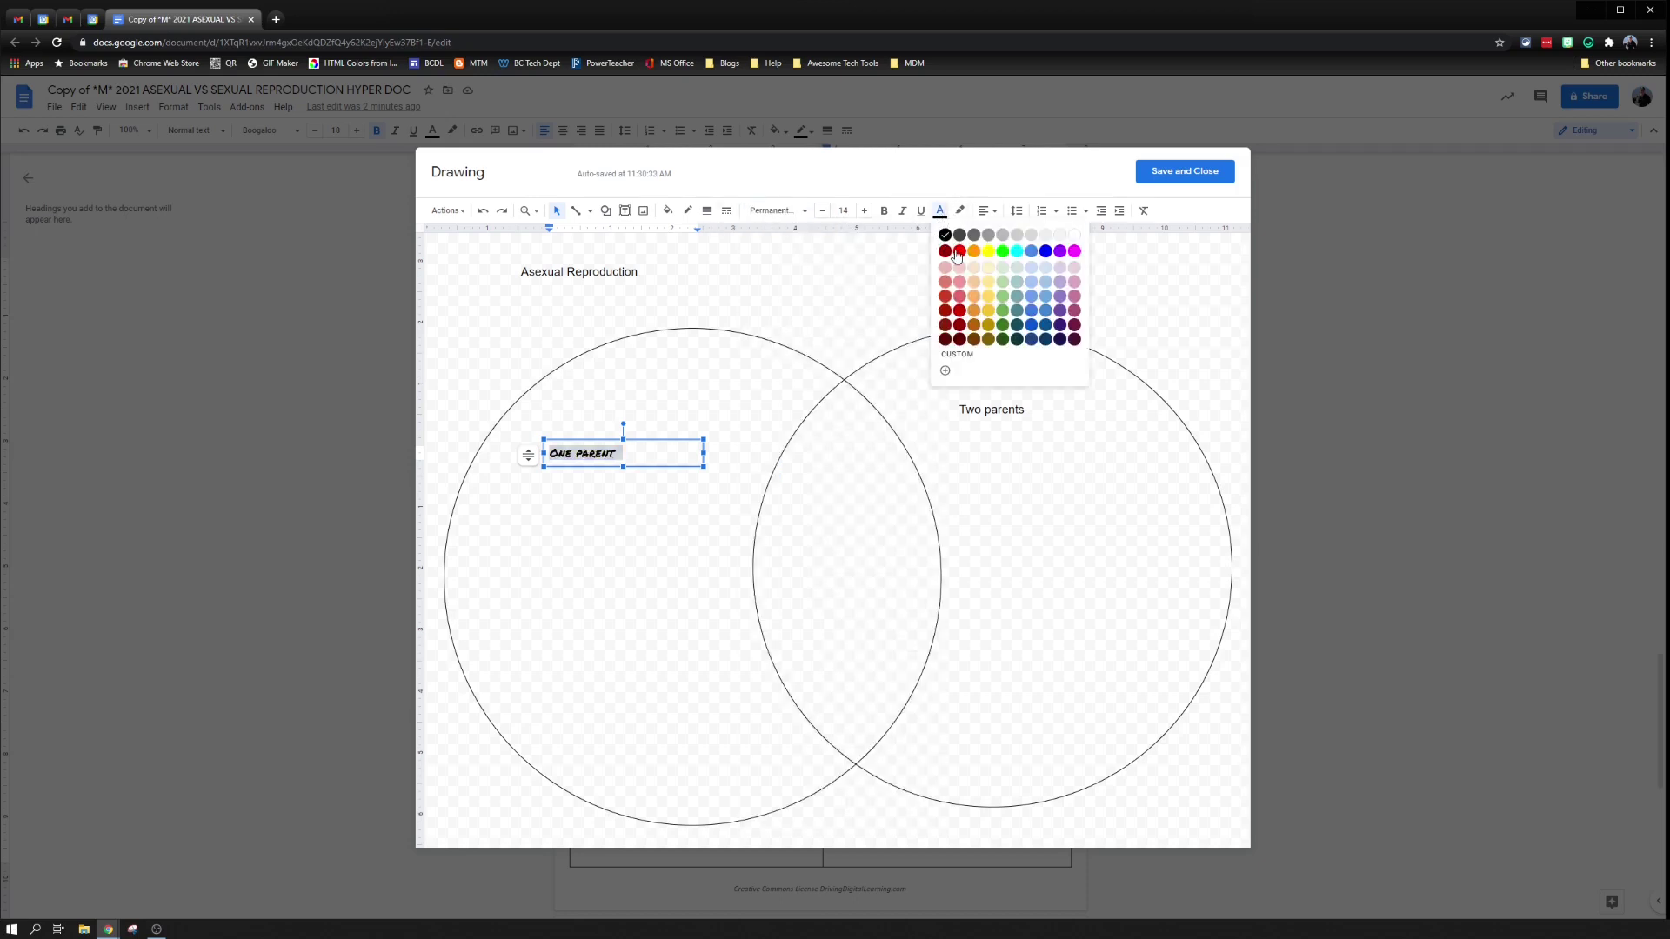
click(958, 252)
Highlight the "Two parents" text in bright green, and save the drawing into the document
click(989, 414)
double_click(988, 415)
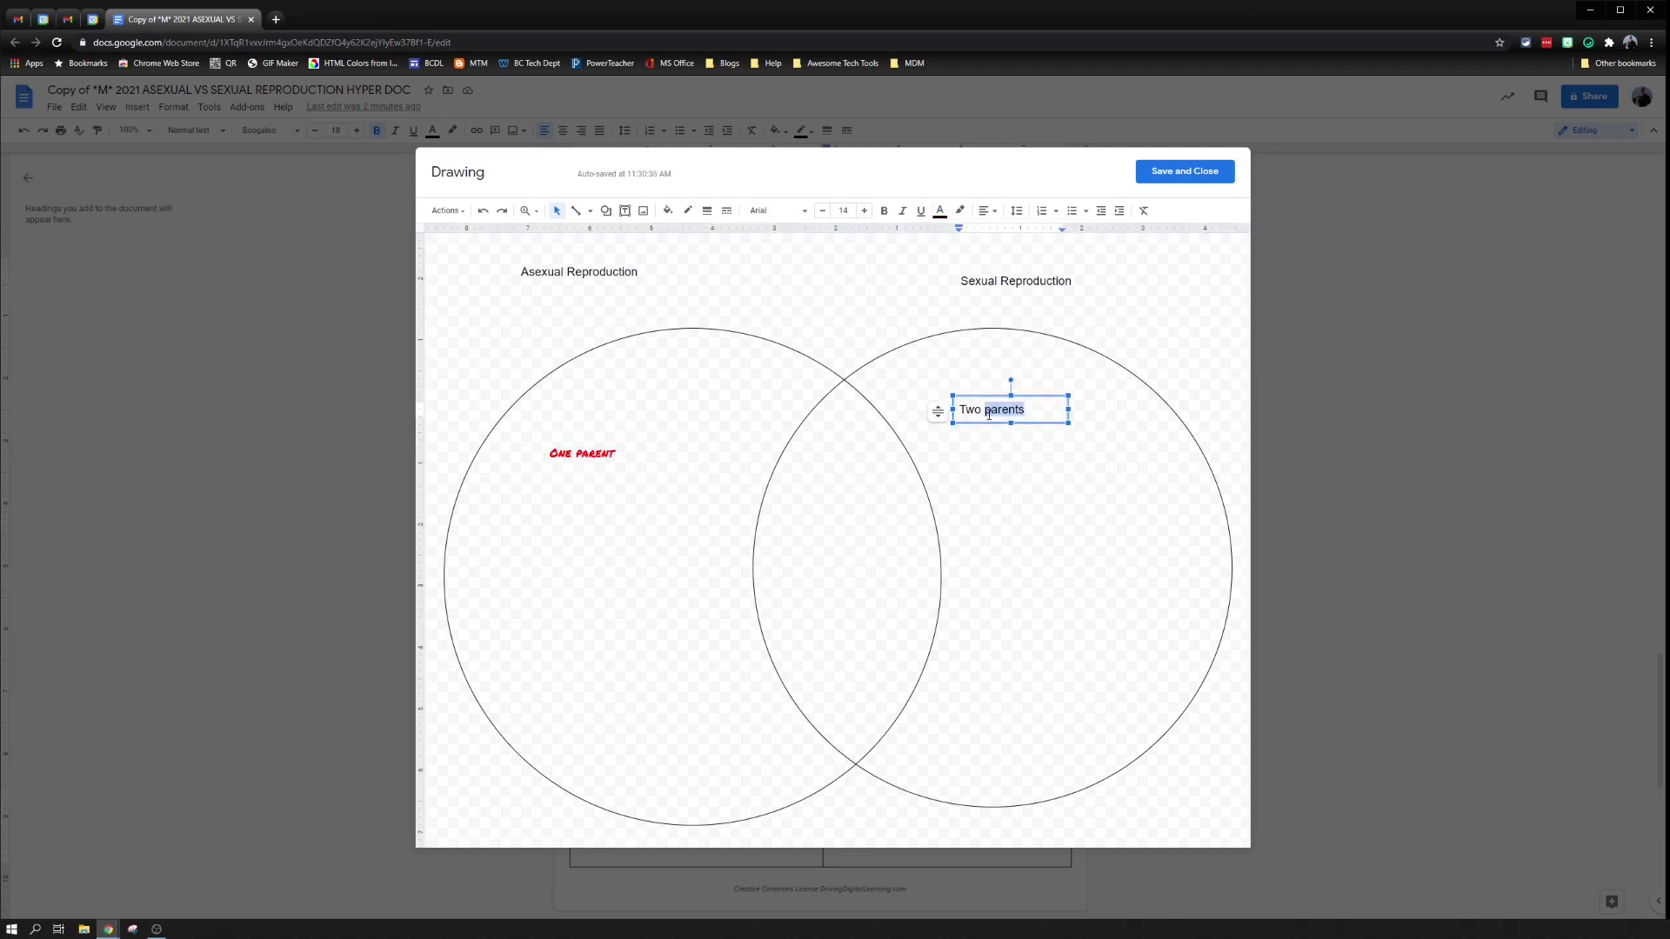
click(988, 415)
click(961, 211)
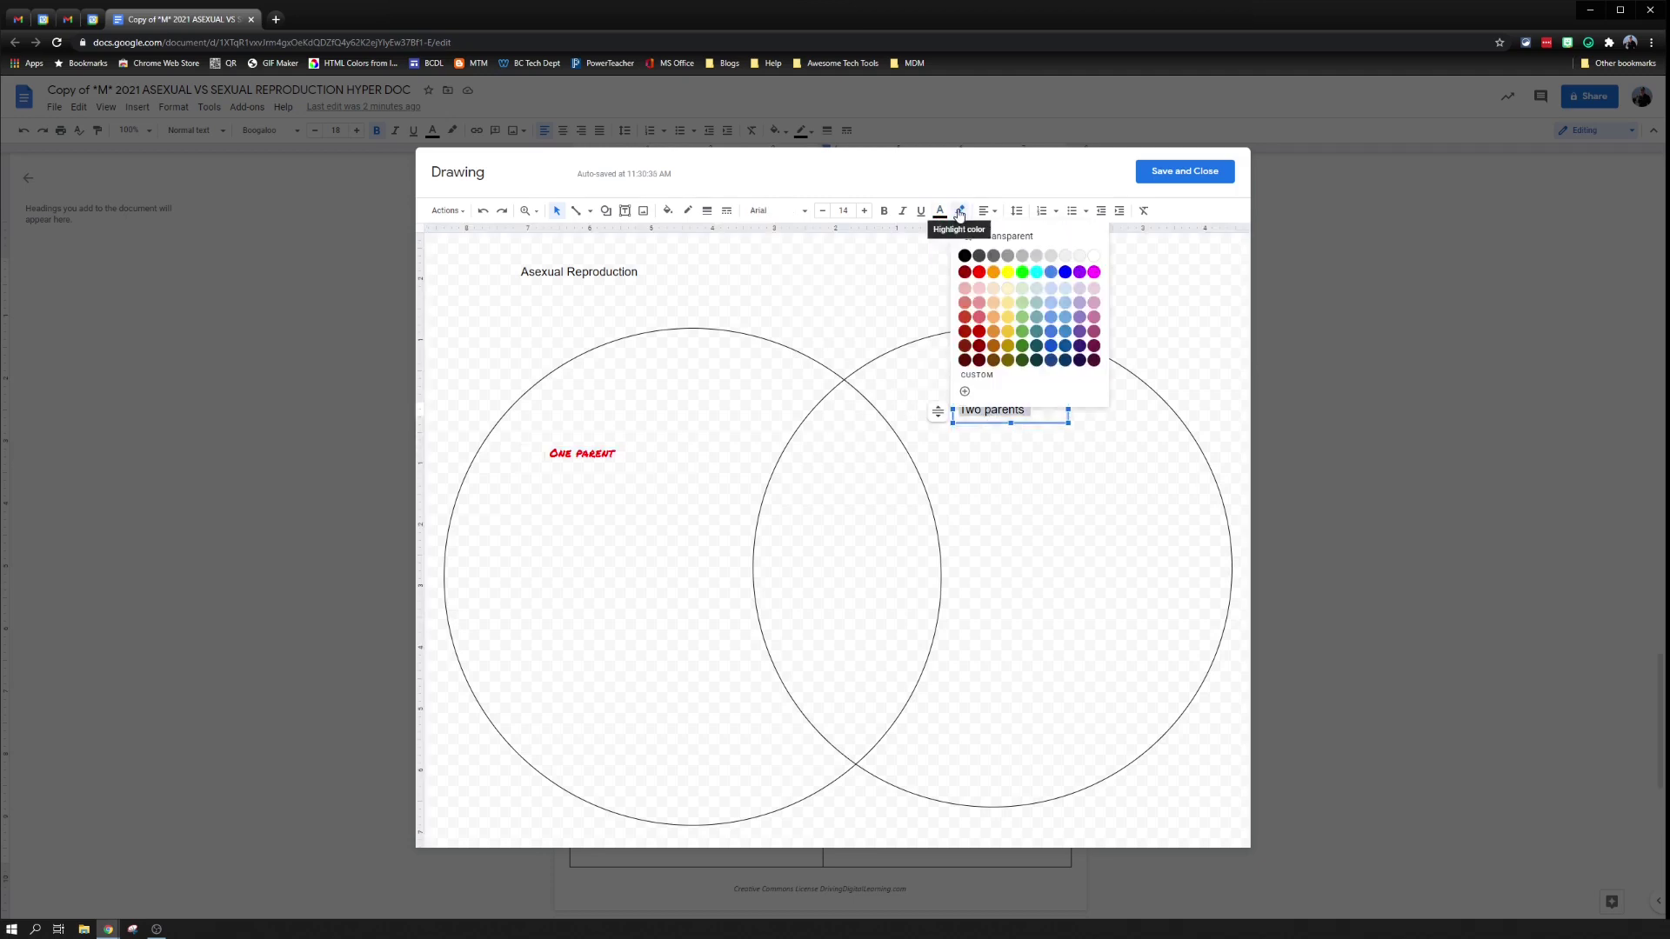
click(1023, 271)
click(831, 313)
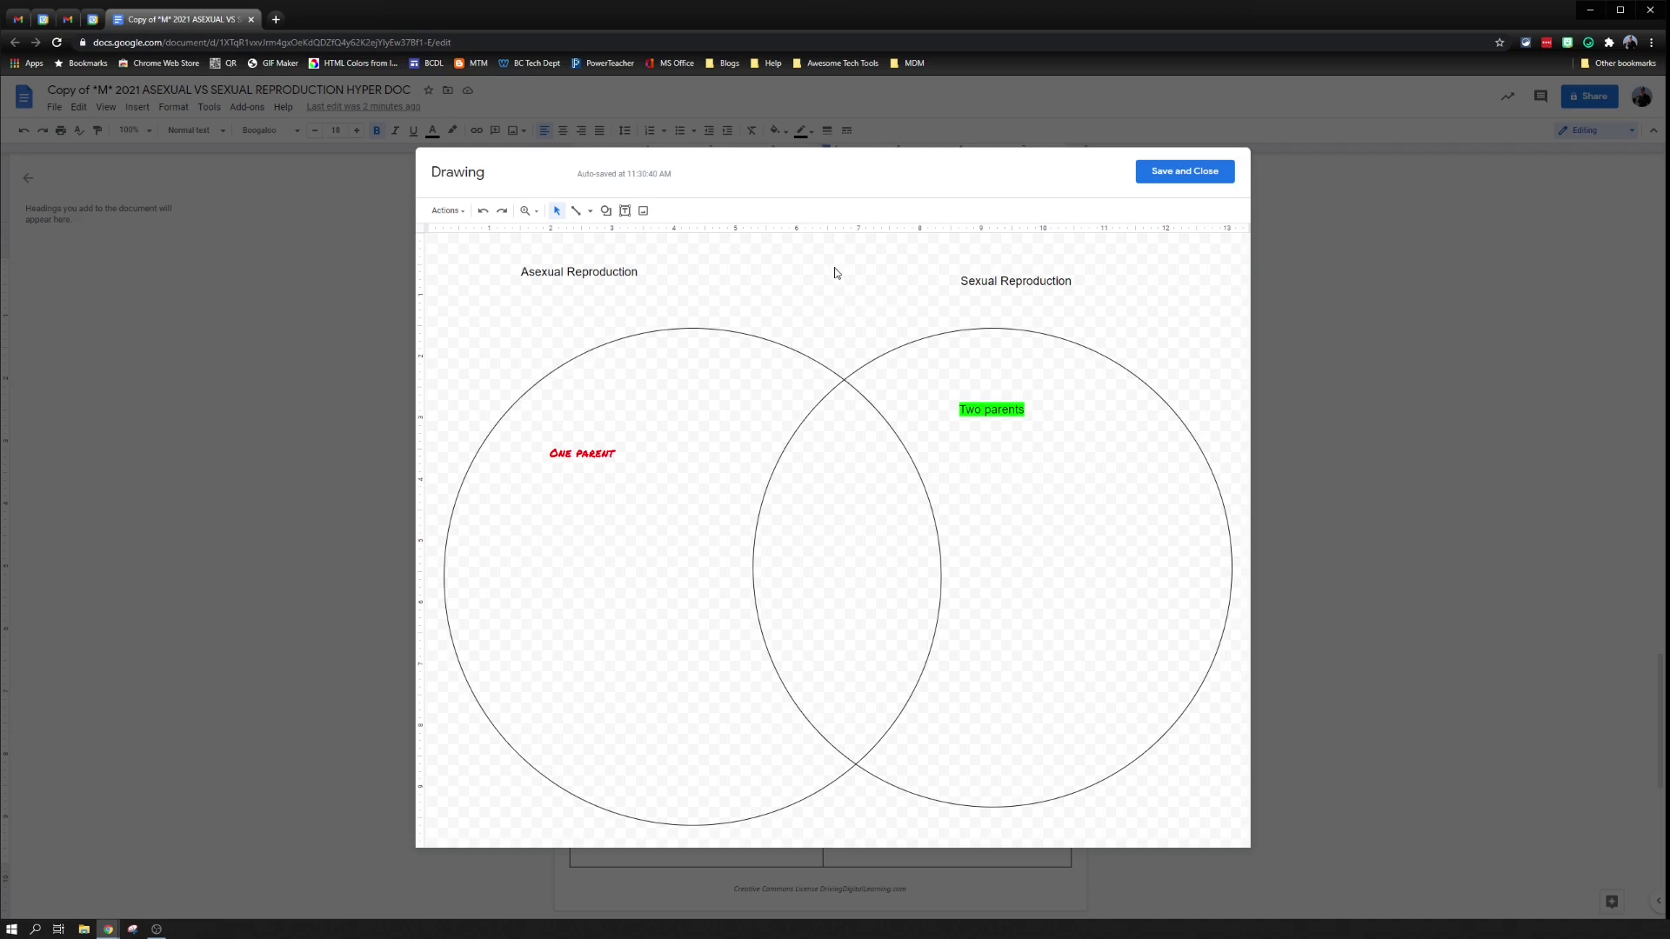
click(1188, 174)
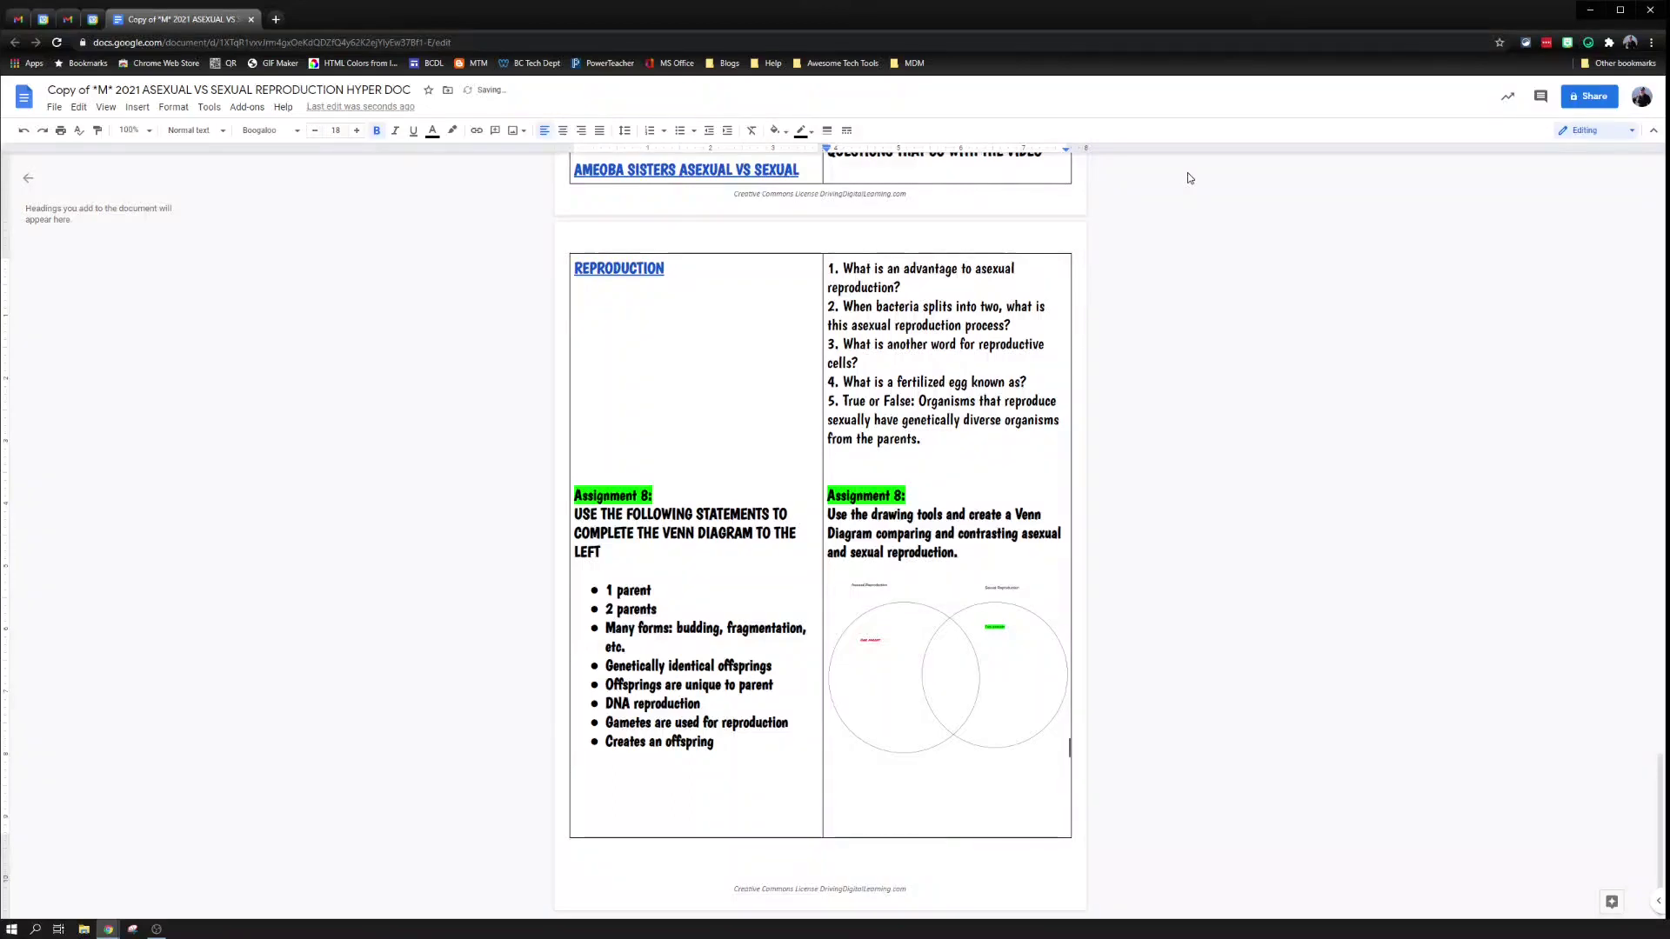
Reopen the inserted Venn diagram to move the "One parent" text box slightly up and to the left, and save the updated drawing
click(931, 671)
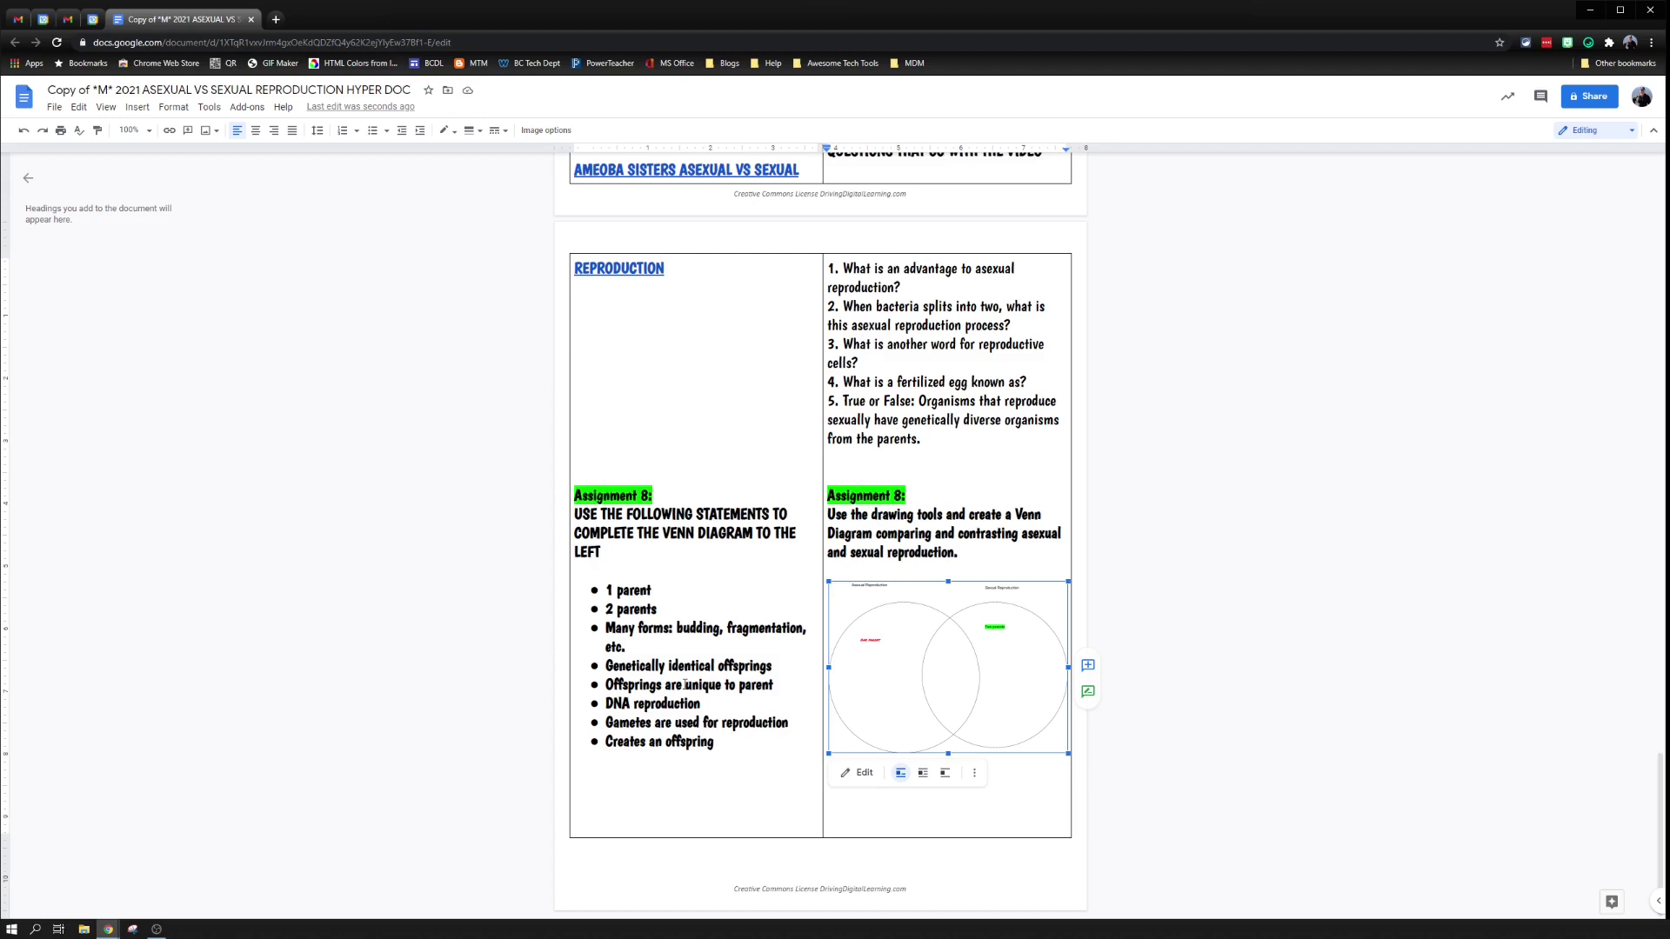
double_click(942, 668)
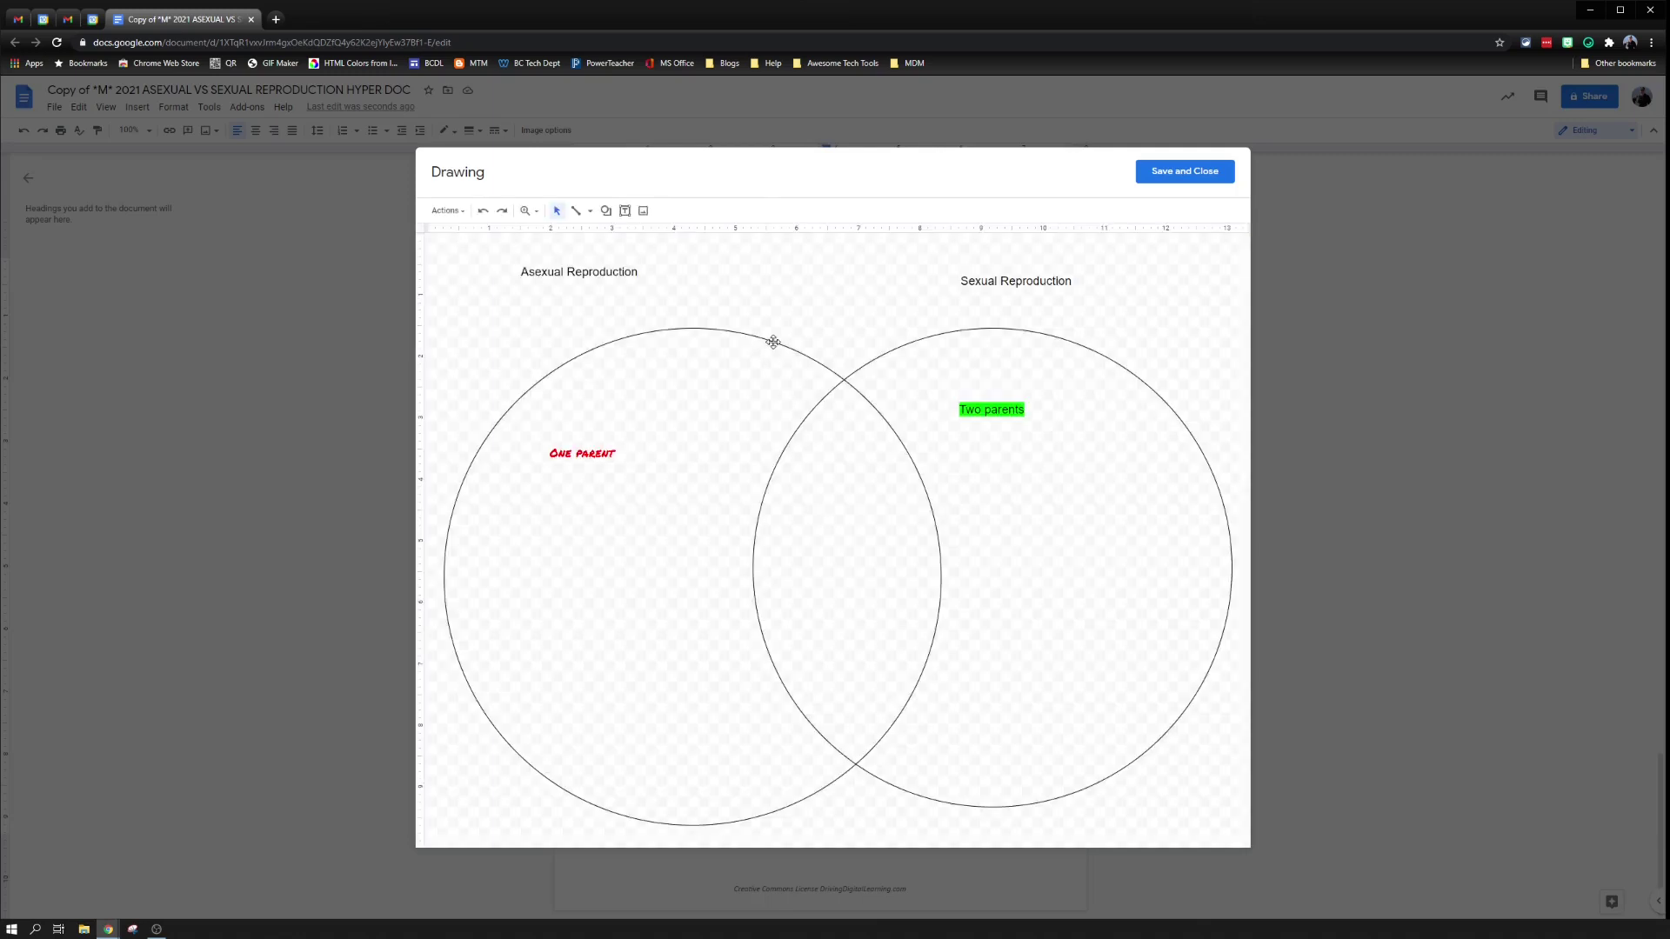
click(668, 424)
click(584, 458)
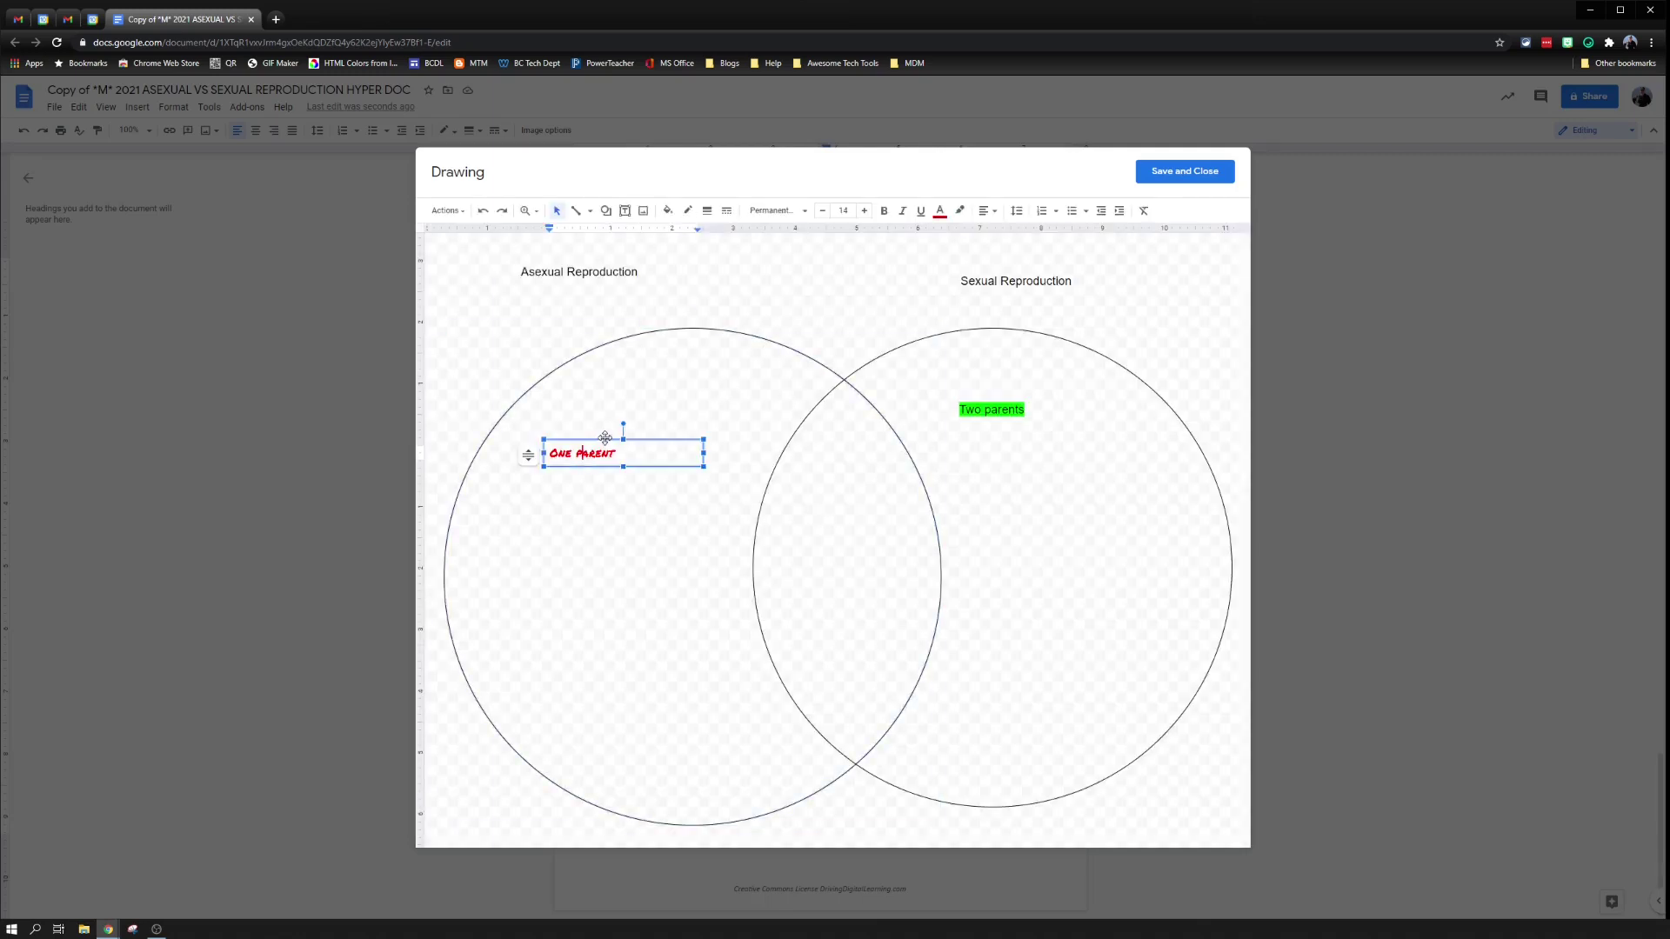
drag(619, 495, 578, 428)
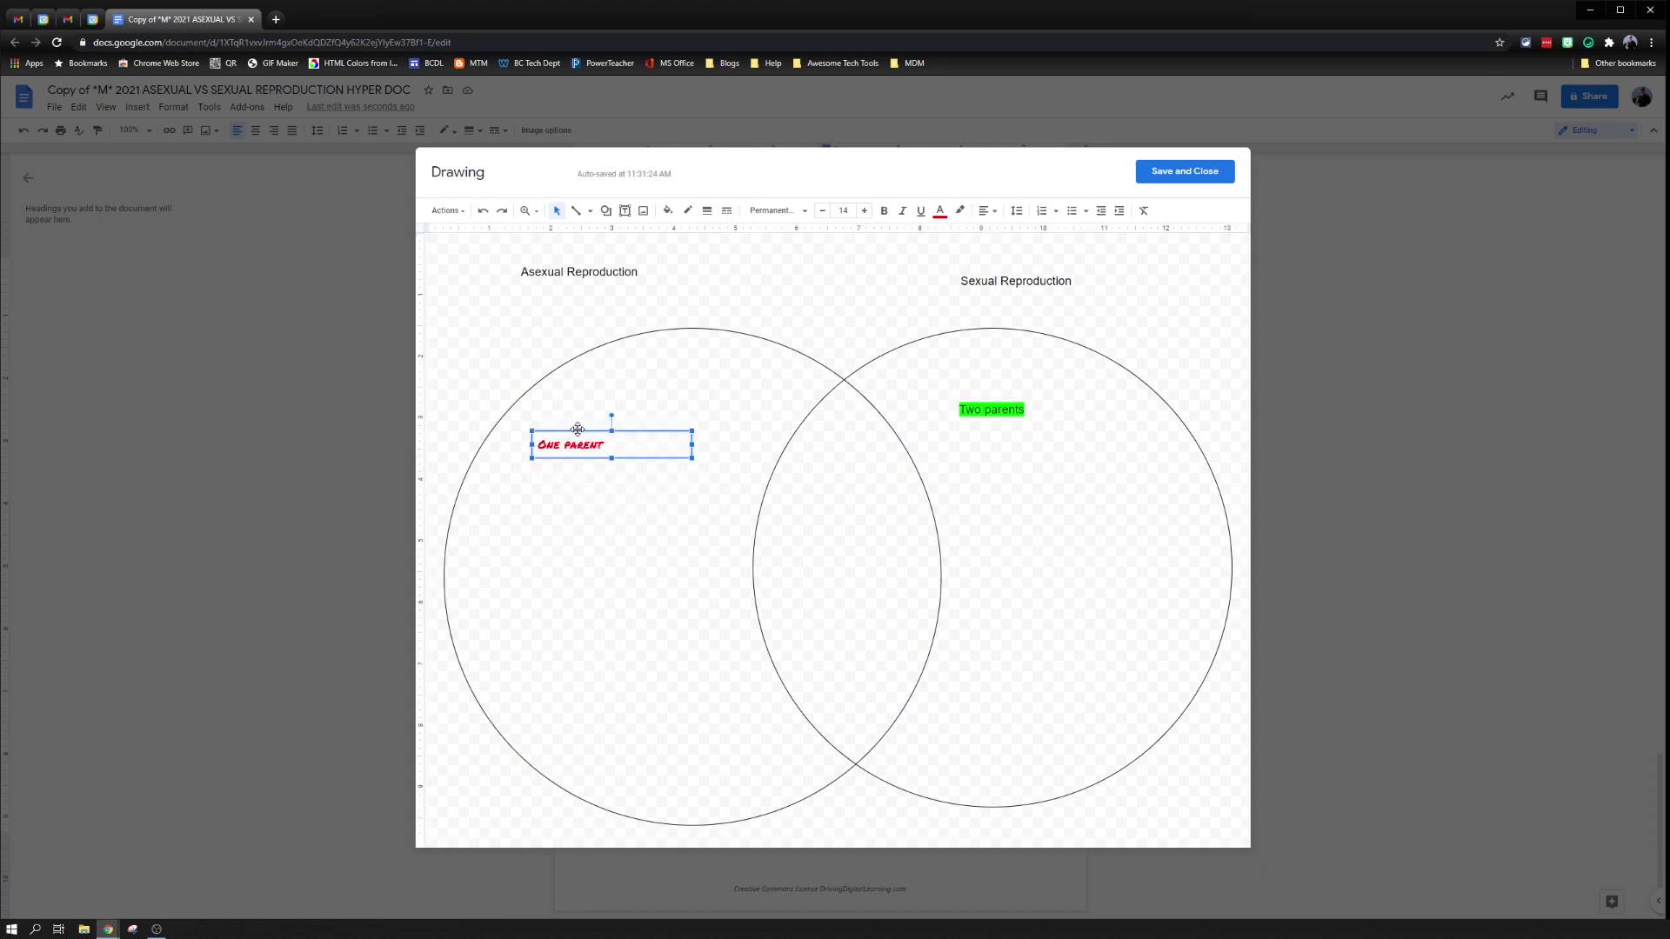
click(1180, 174)
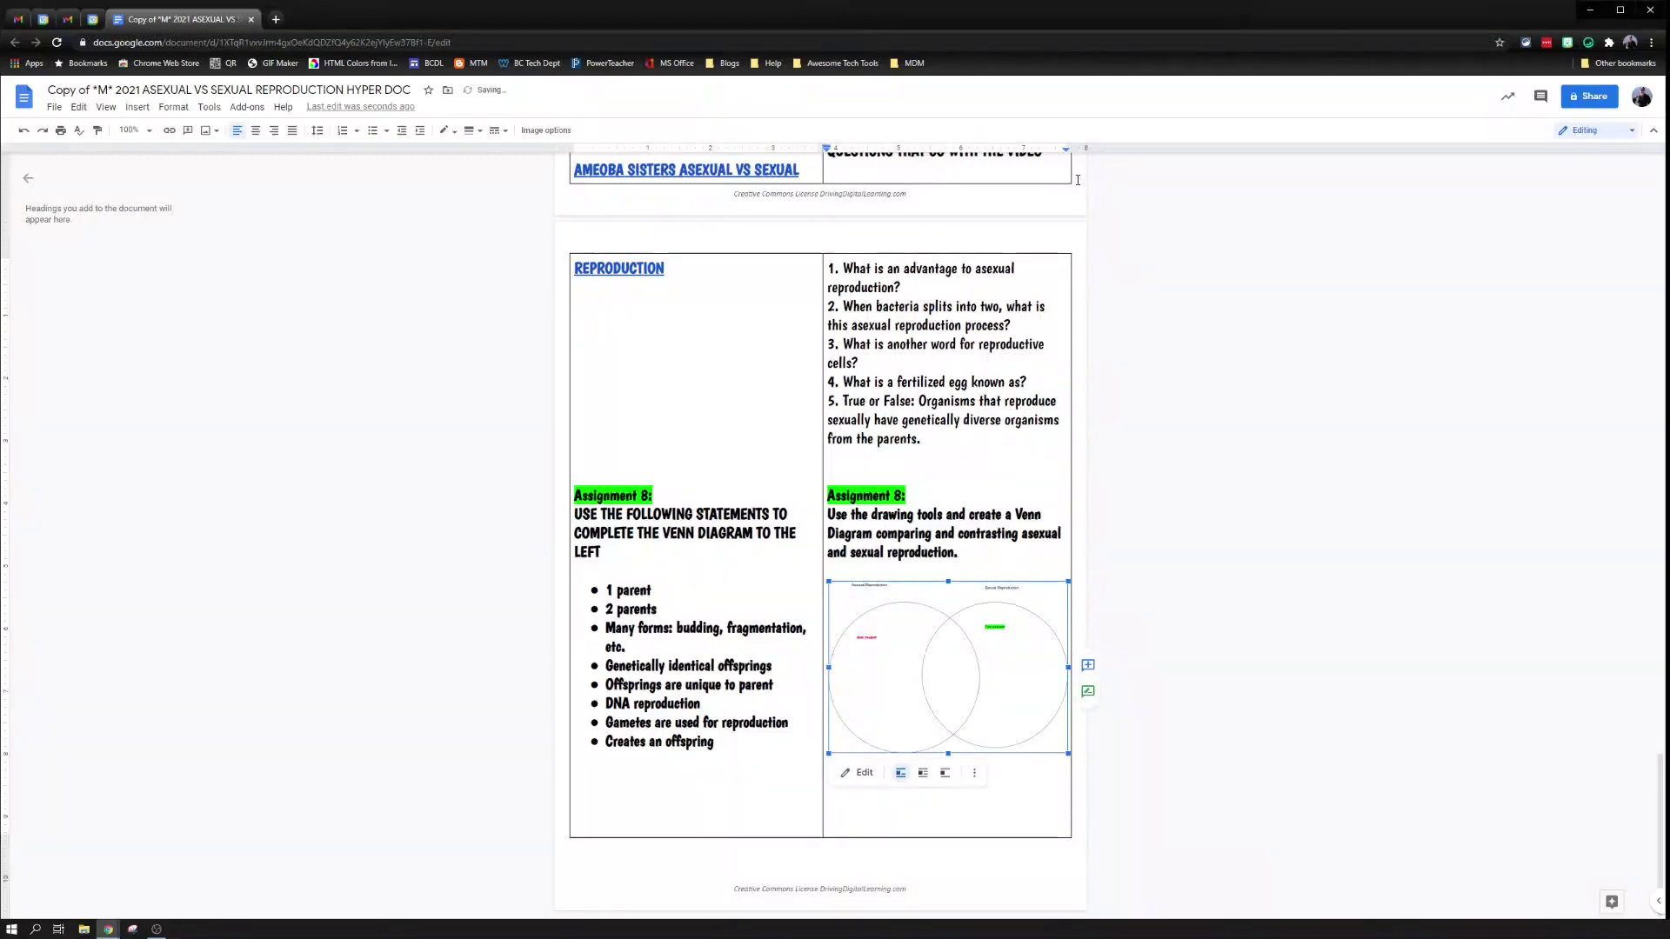
click(1194, 523)
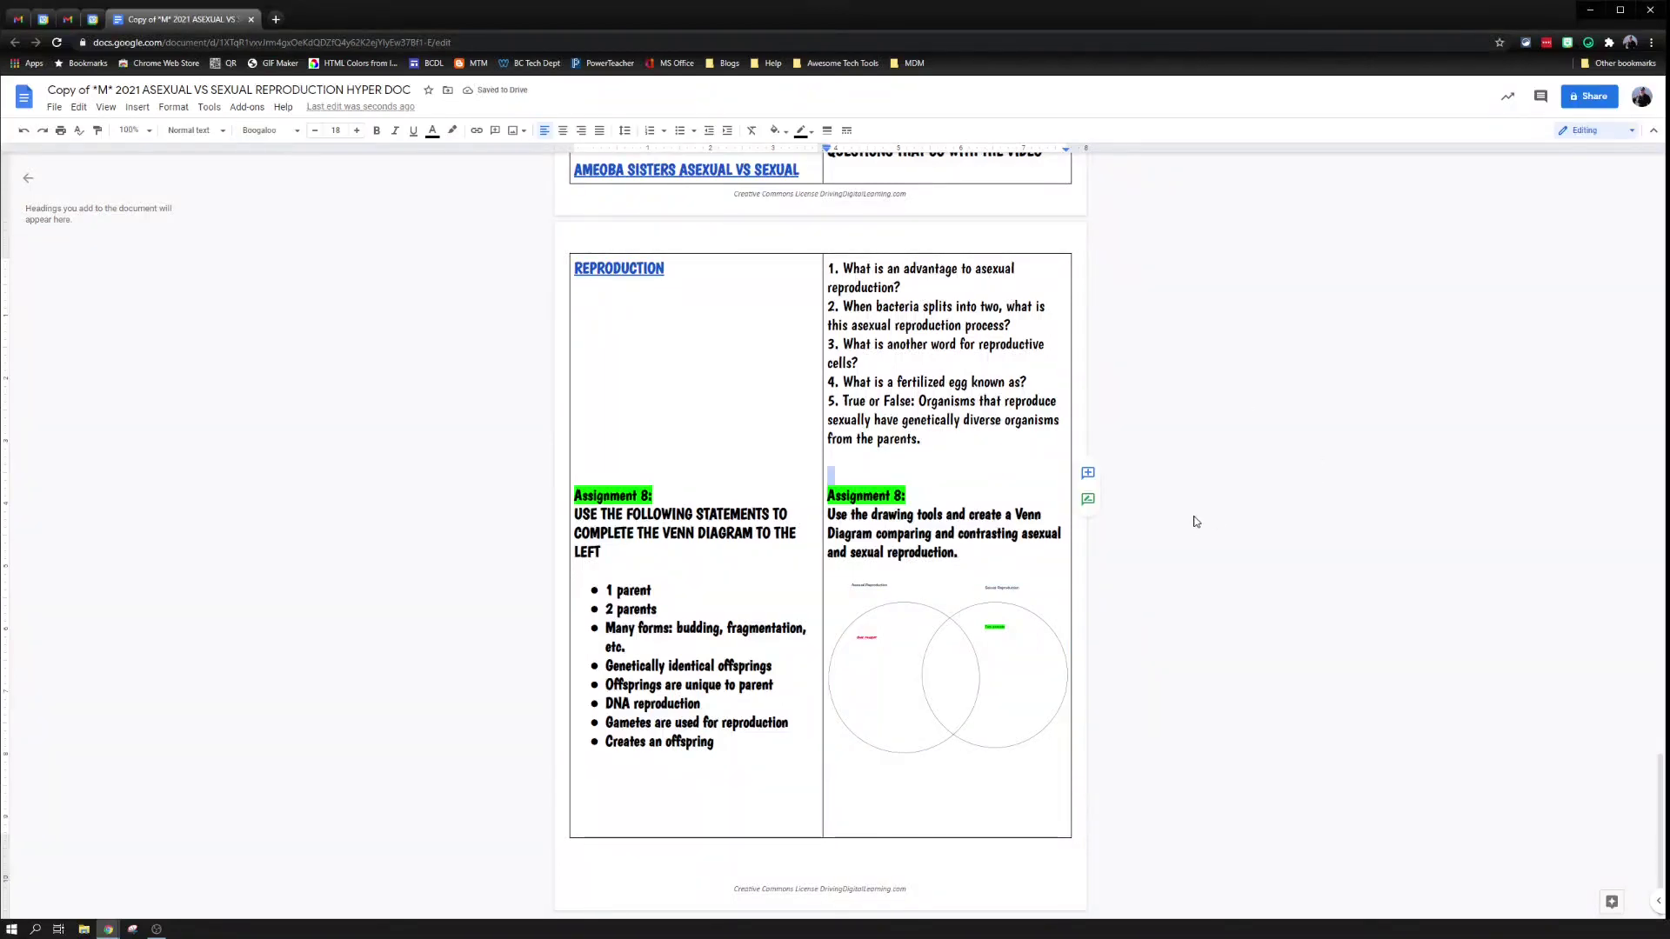